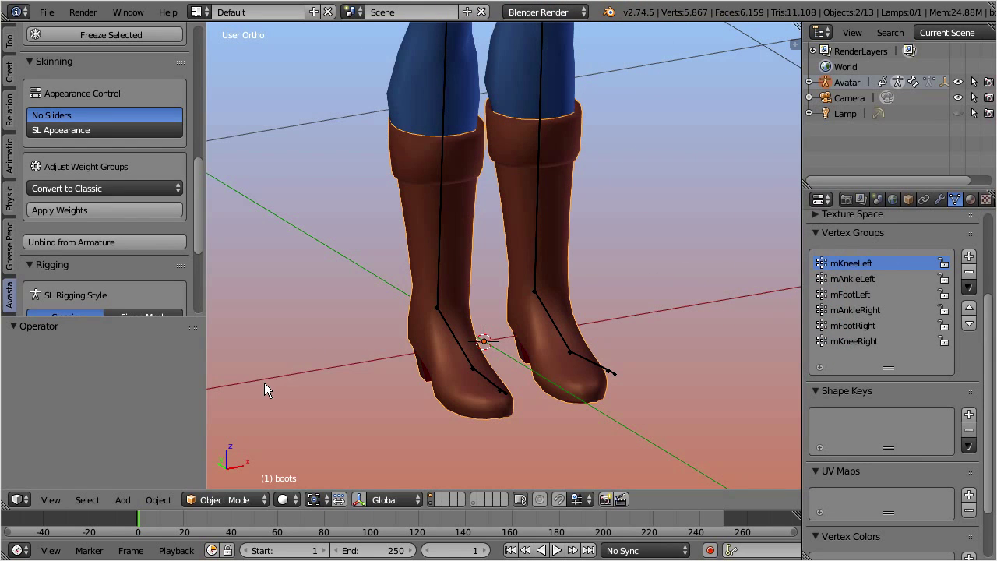
- Open the interaction mode menu for the boots object in the 3D view header
left_click(244, 499)
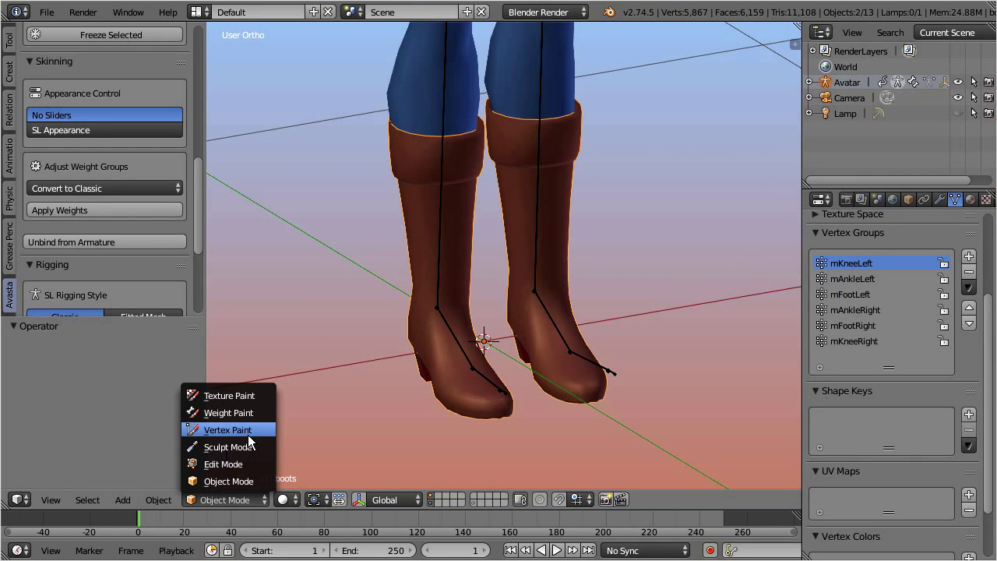
- Switch the boots to Weight Paint mode and compare ankle and knee bone weights from side and front views
left_click(260, 413)
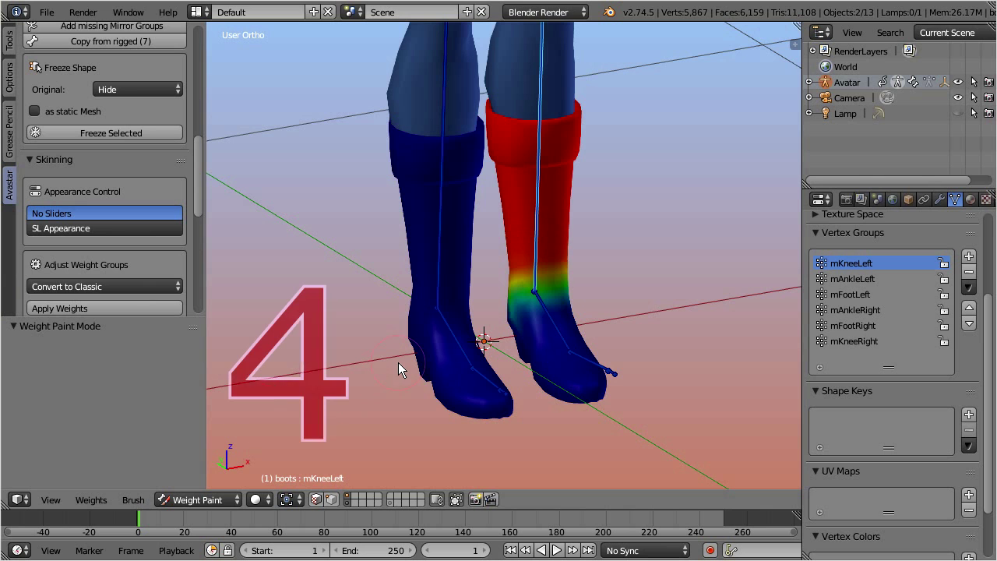
mouse_move(398, 362)
middle_mouse_down()
mouse_move(570, 369)
mouse_move(663, 359)
middle_mouse_up()
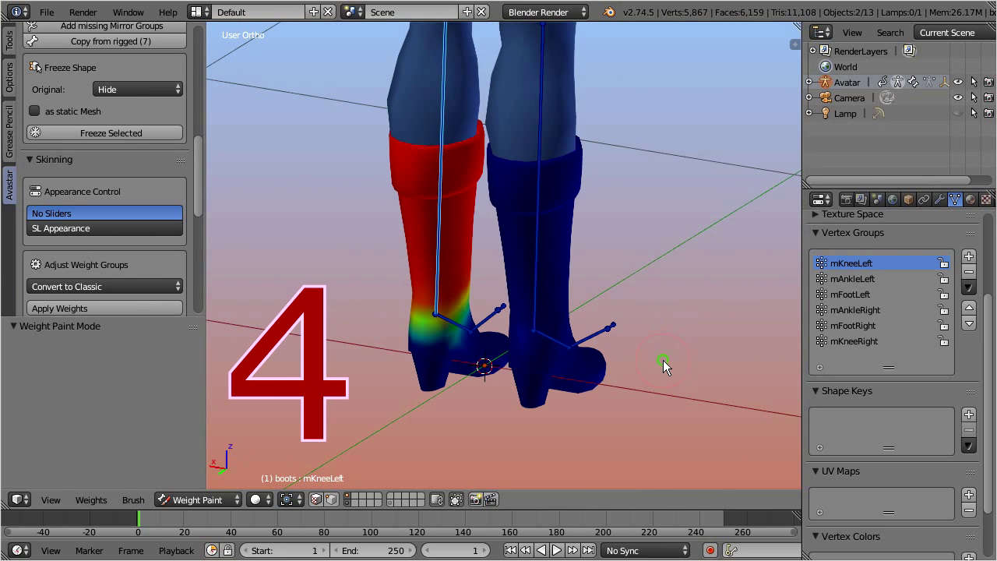
right_click(454, 327, "ctrl")
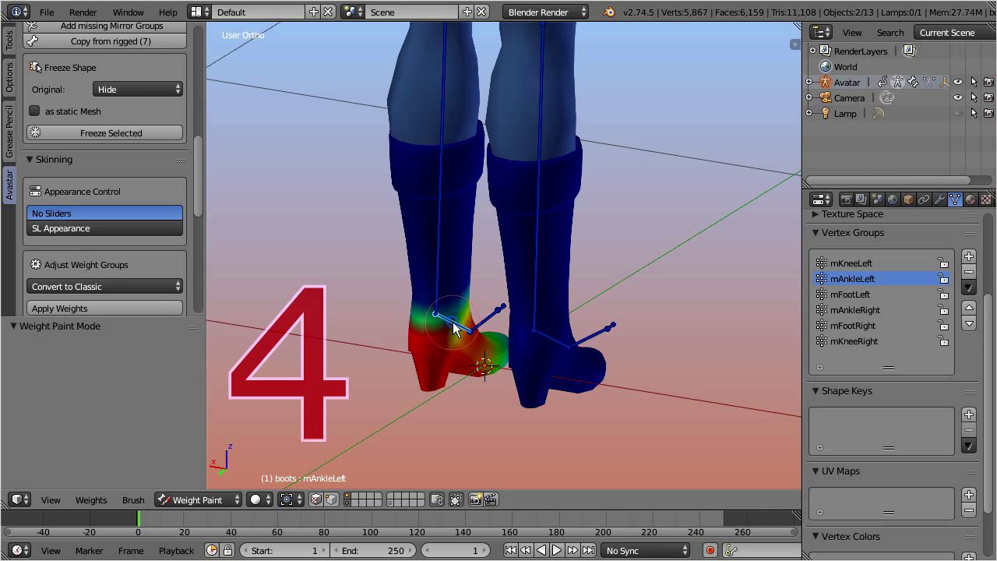
right_click(438, 274, "ctrl")
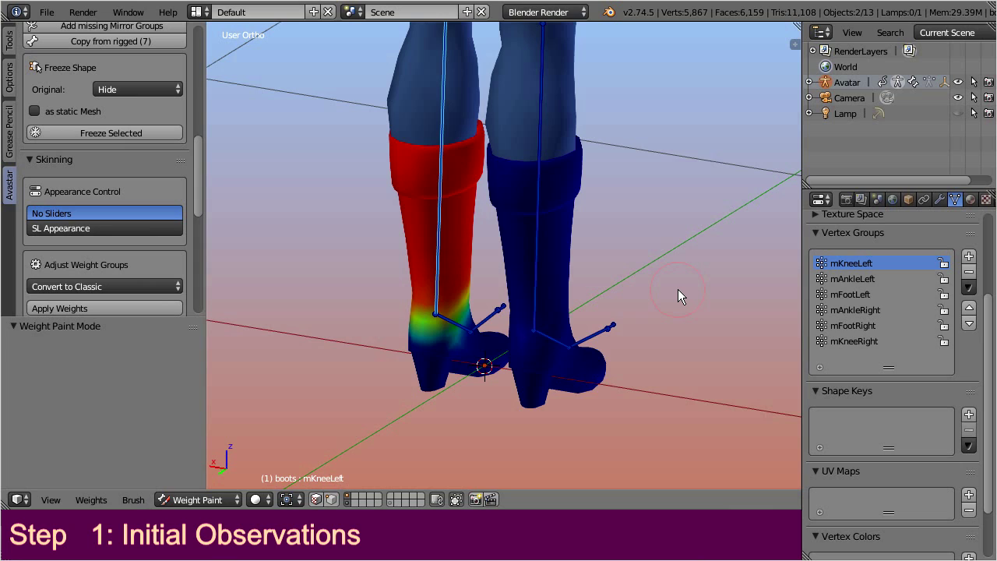
key("KP_1")
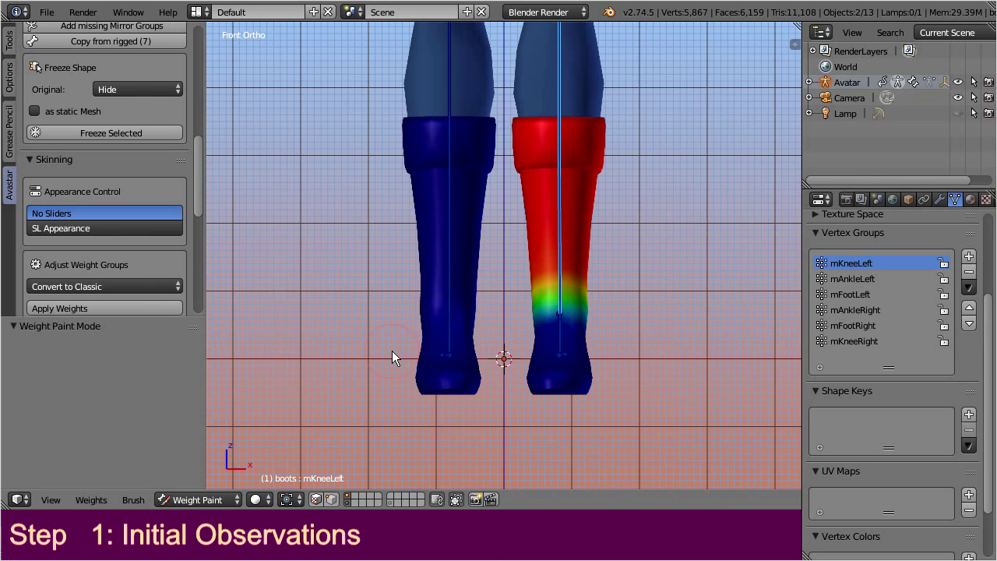
mouse_move(391, 350)
middle_mouse_down()
mouse_move(450, 365)
mouse_move(457, 382)
middle_mouse_up()
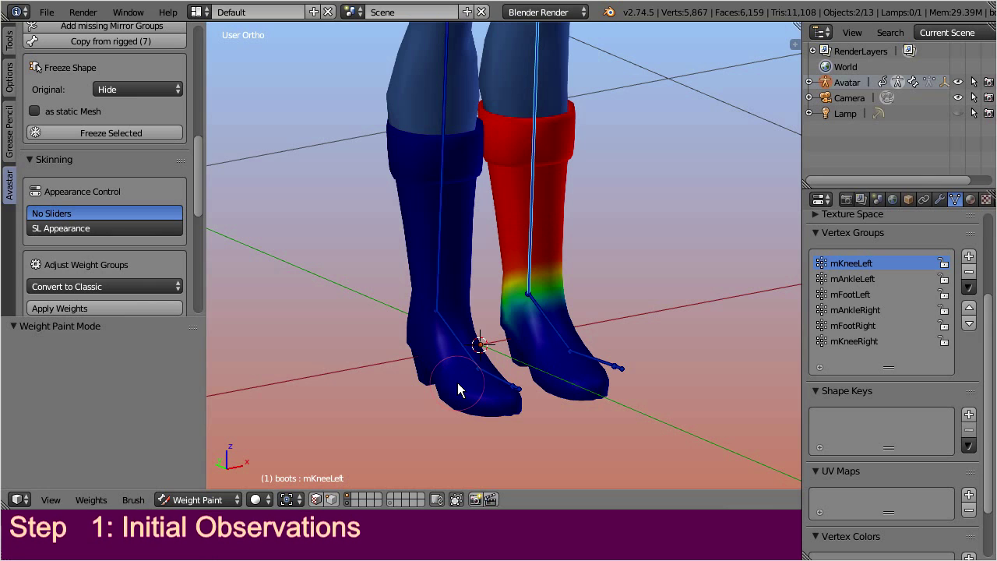
- In Edit Mode, select the whole unweighted boot with L and delete its vertices
left_click(234, 499)
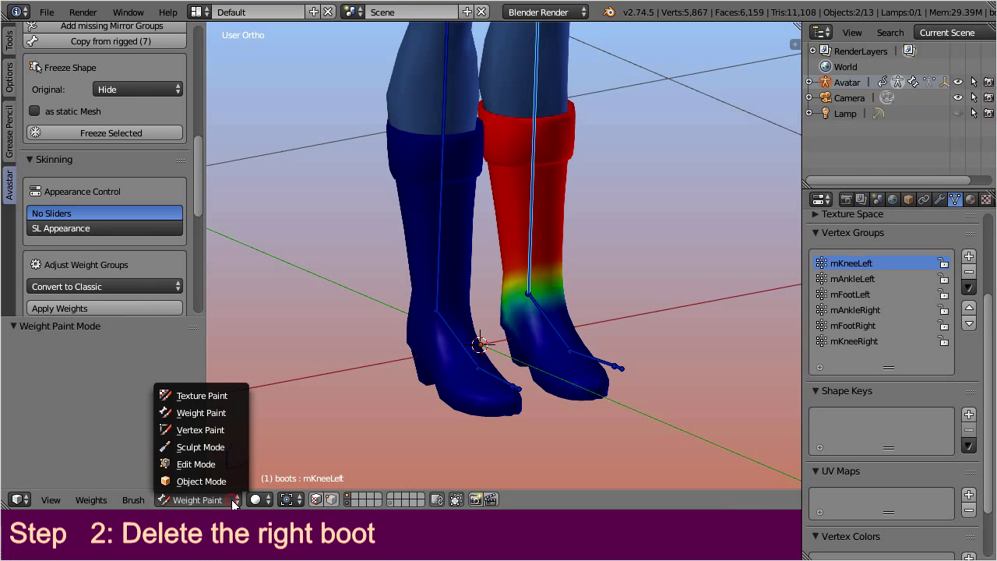
left_click(239, 465)
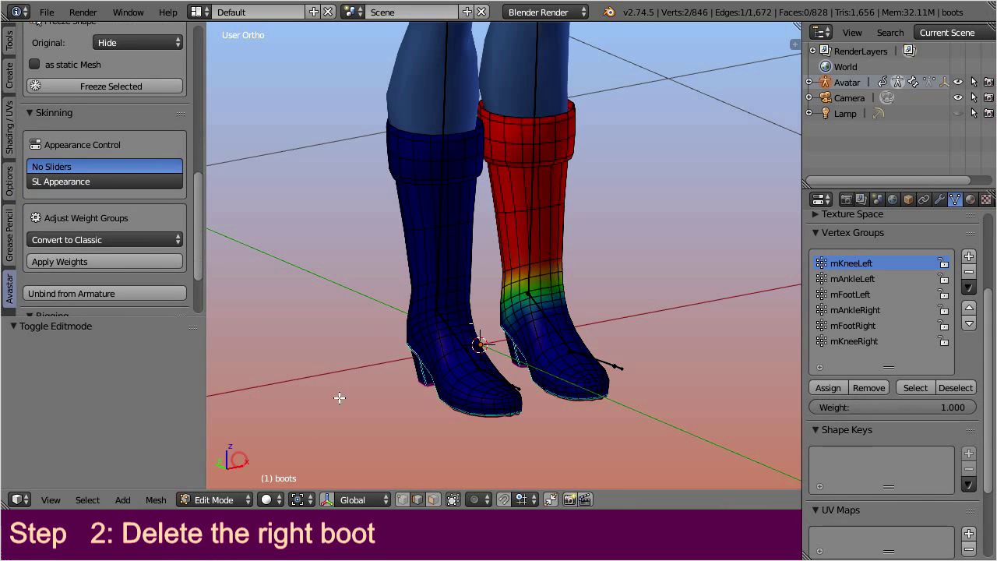
key("l")
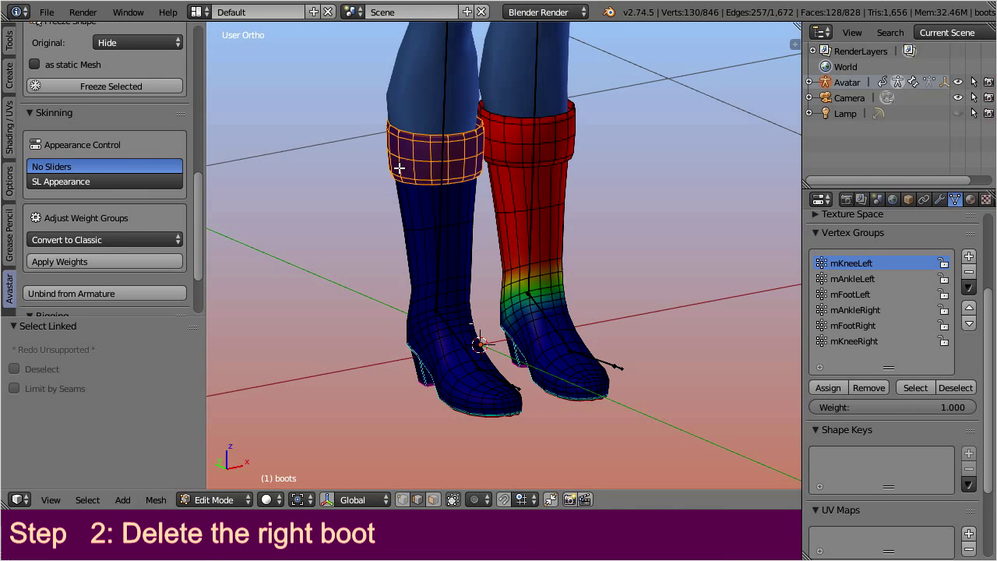
key("l")
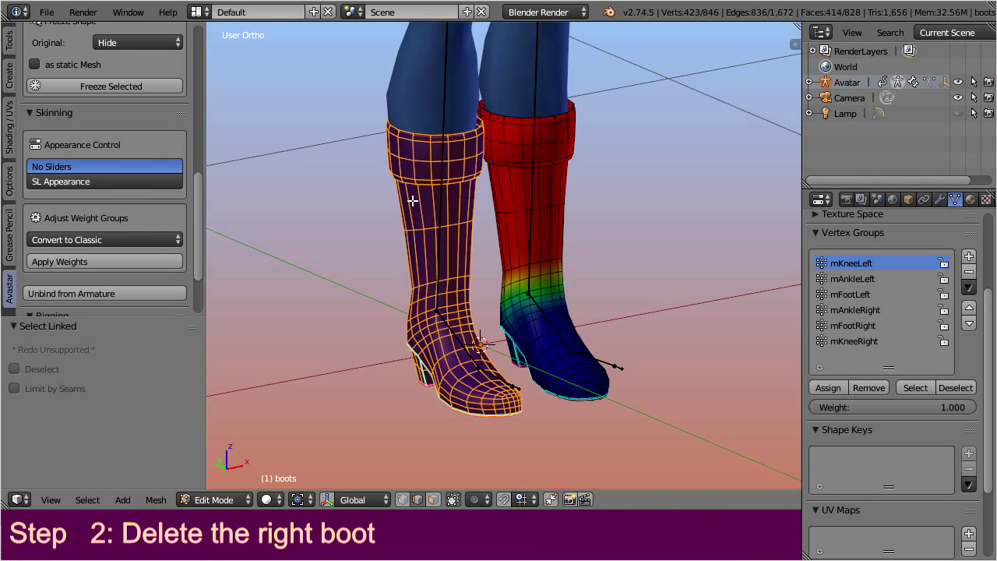
key("x")
left_click(386, 201)
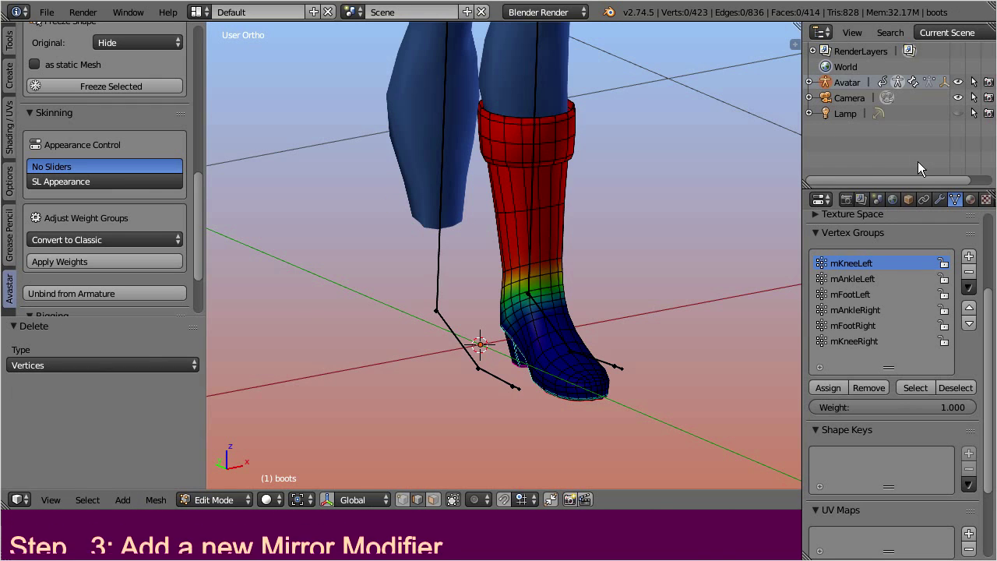
- Add an X-axis Mirror modifier with vertex groups to the boots, collapsing the Armature and Mirror panels
left_click(938, 199)
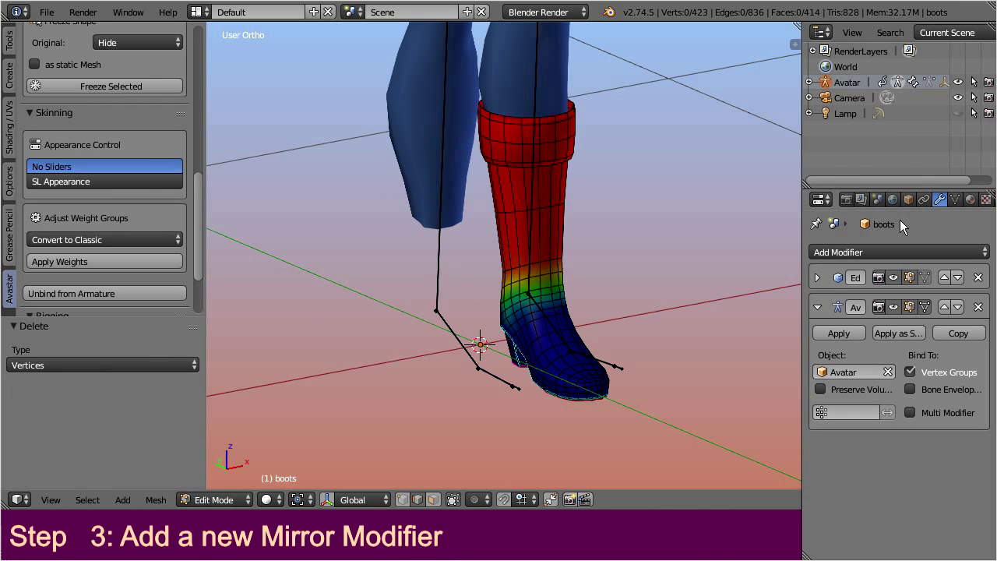
left_click(817, 306)
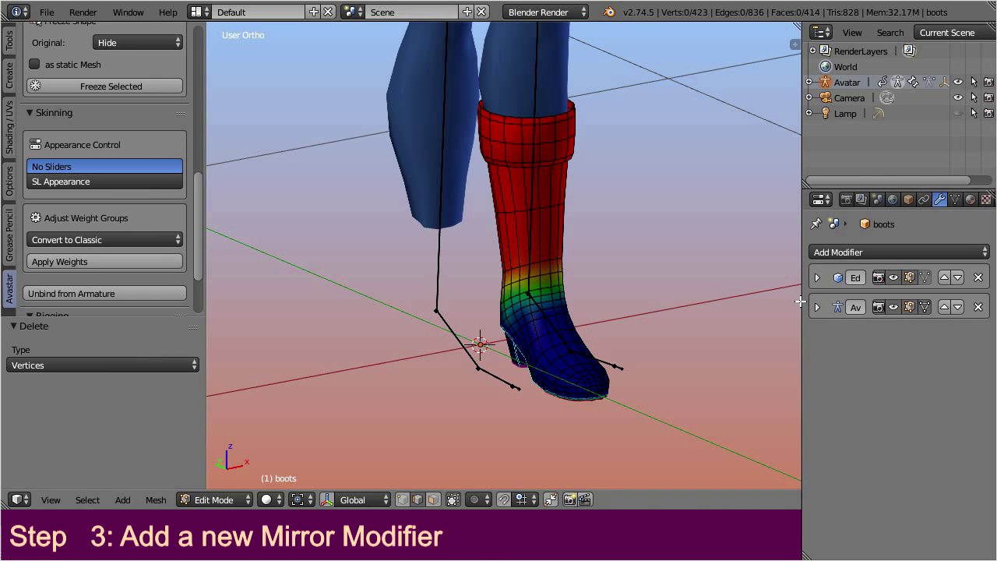
left_click_drag(799, 302, 748, 301)
left_click(773, 258)
left_click(678, 408)
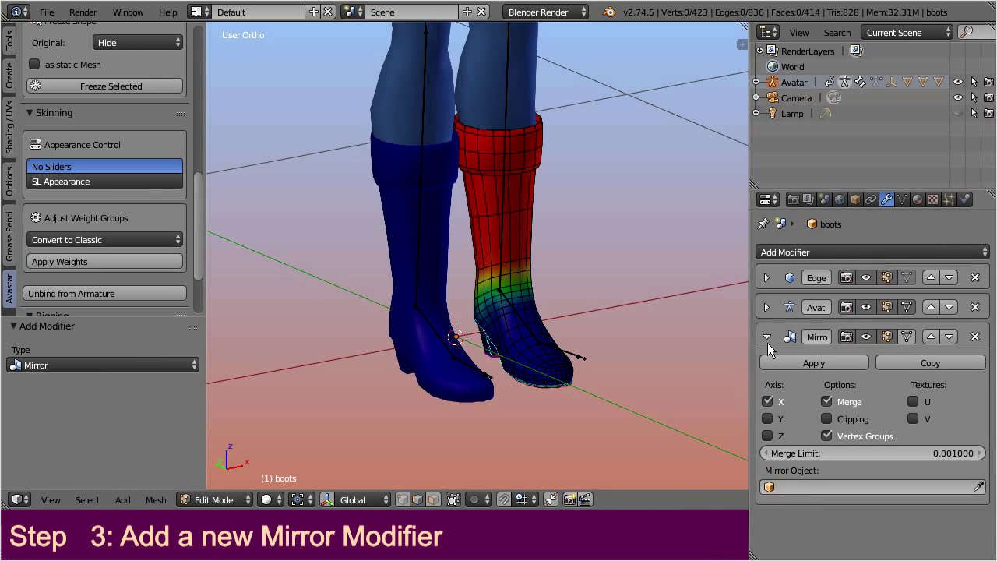
left_click(767, 336)
left_click_drag(749, 336, 739, 337)
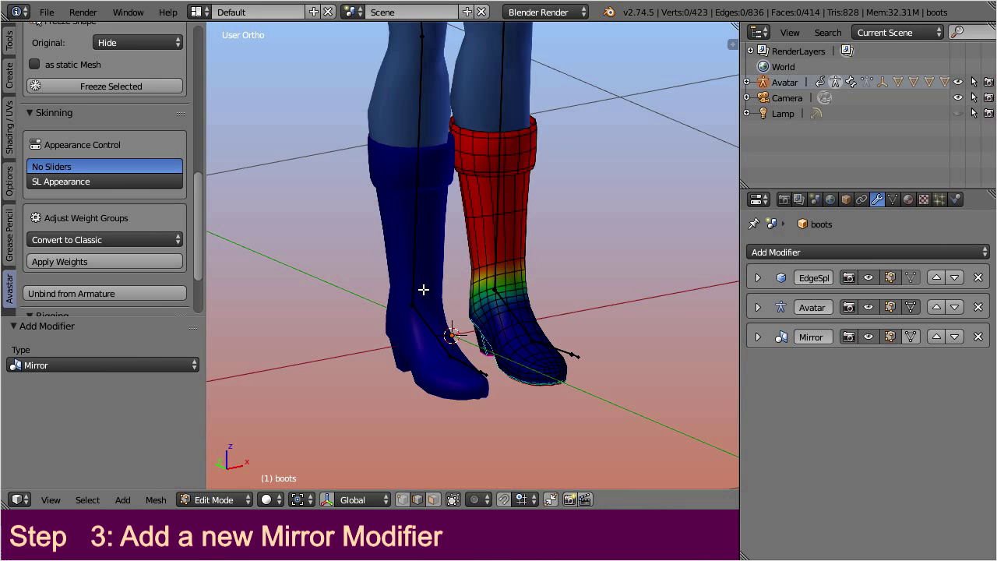
mouse_move(423, 287)
middle_mouse_down()
mouse_move(538, 286)
mouse_move(636, 266)
middle_mouse_up()
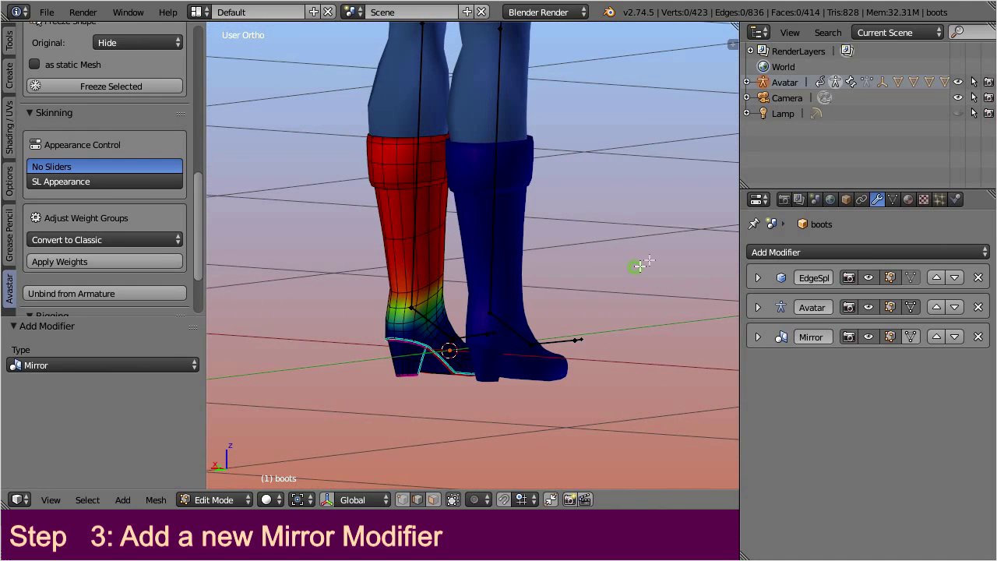
left_click(894, 200)
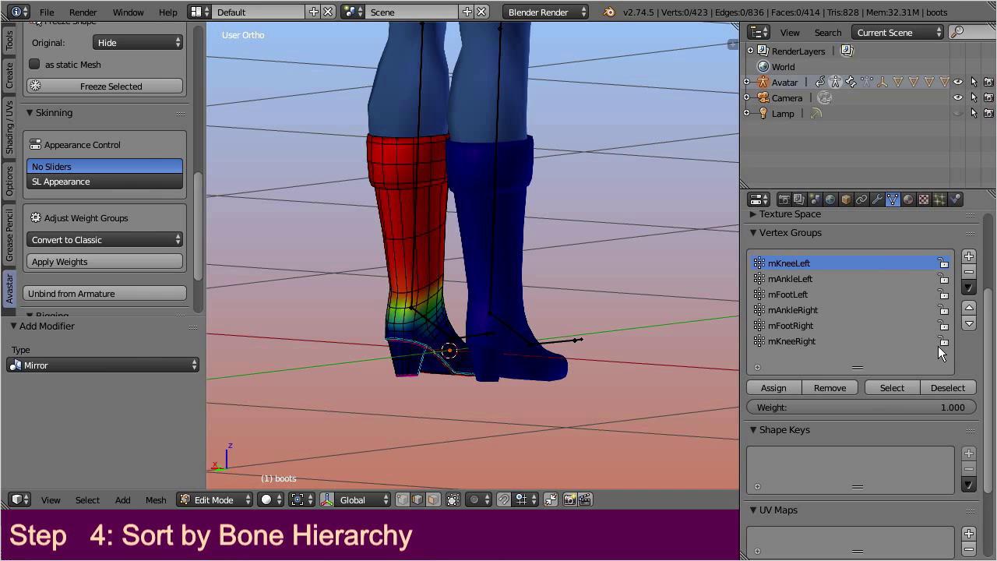
- Sort the vertex groups by bone hierarchy and scroll the list back to the top
left_click(968, 288)
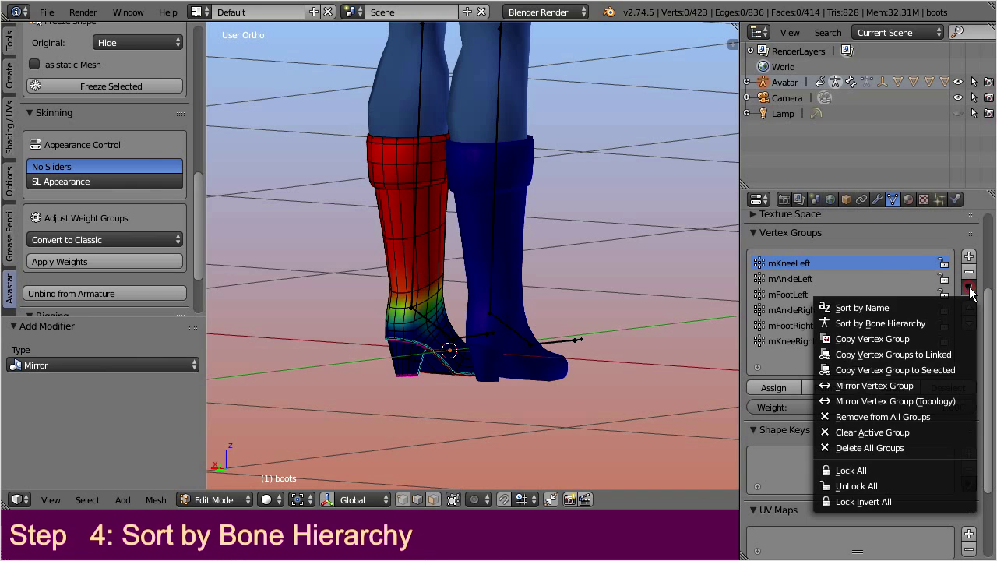
left_click(945, 322)
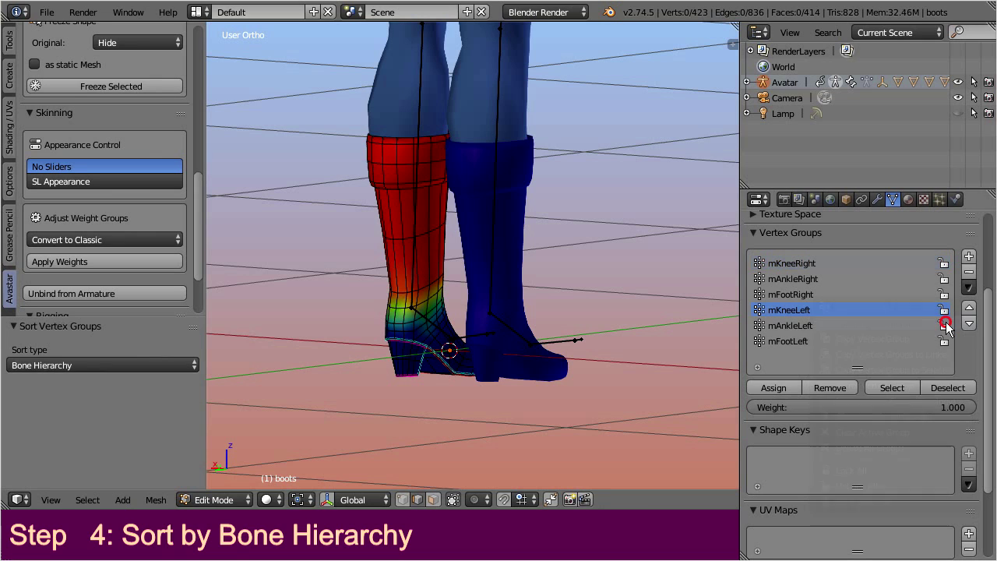
scroll(546, 297, "up", 4)
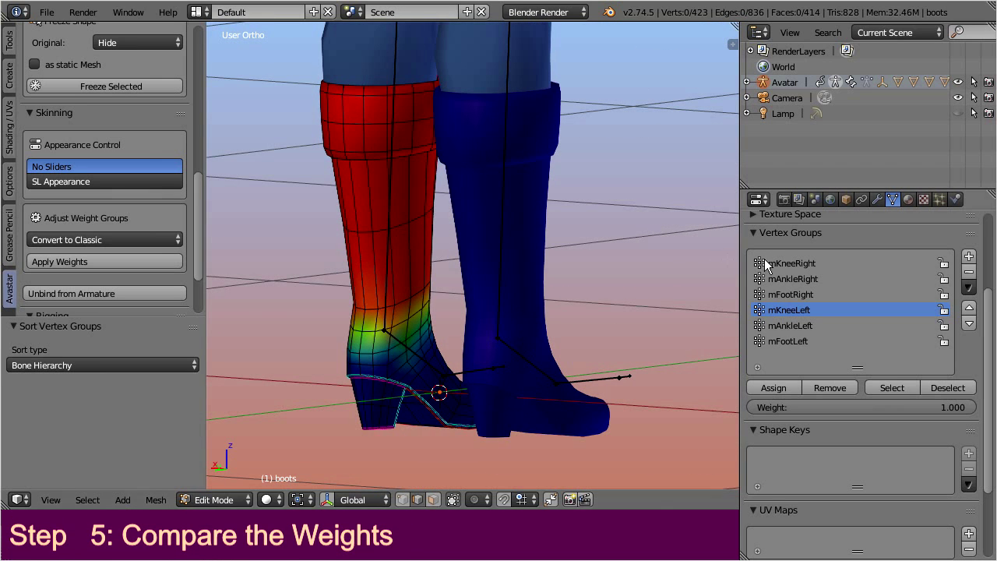
- Compare mKneeRight with mKneeLeft and mAnkleRight with mAnkleLeft weights on the two boots
left_click(793, 264)
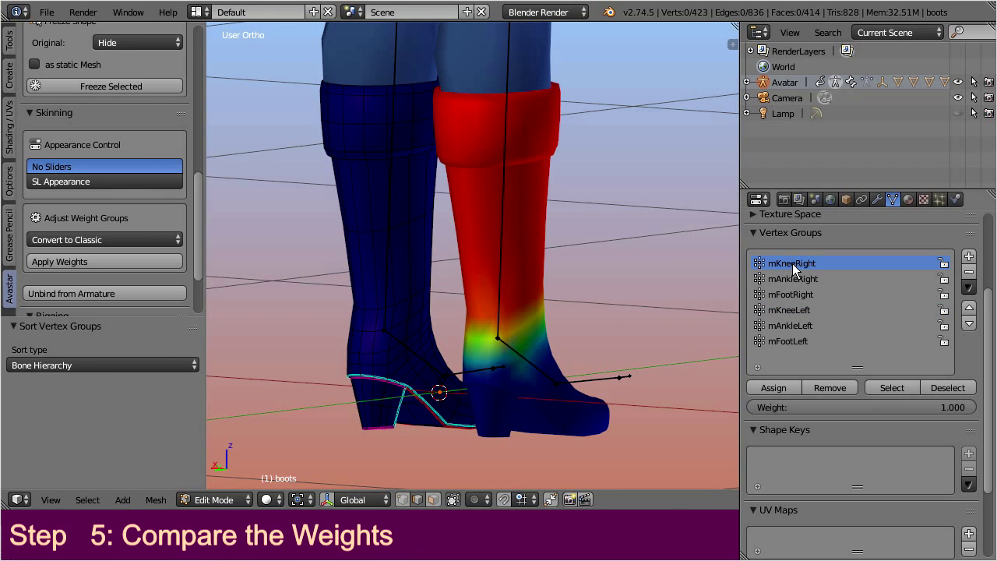
left_click(802, 311)
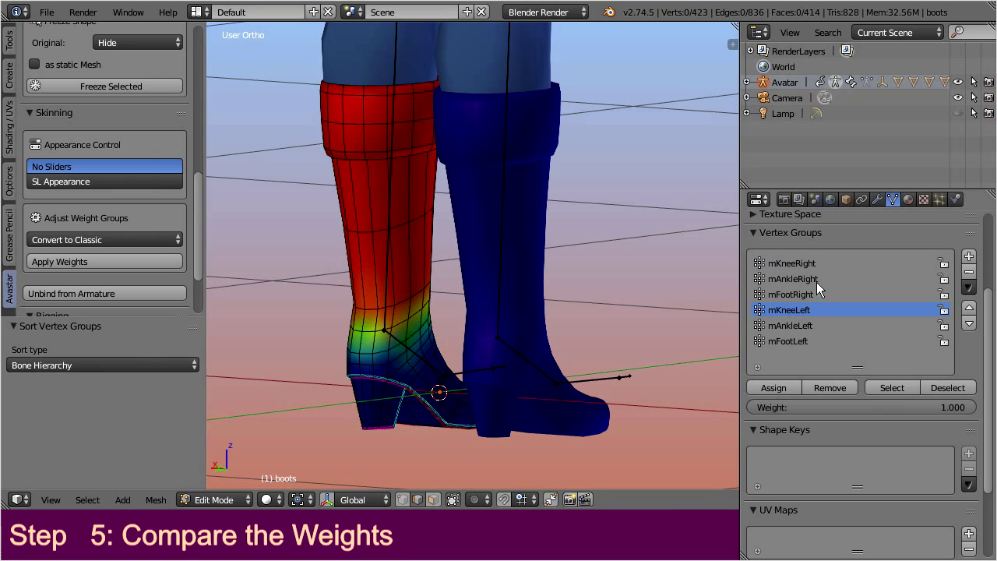
left_click(814, 279)
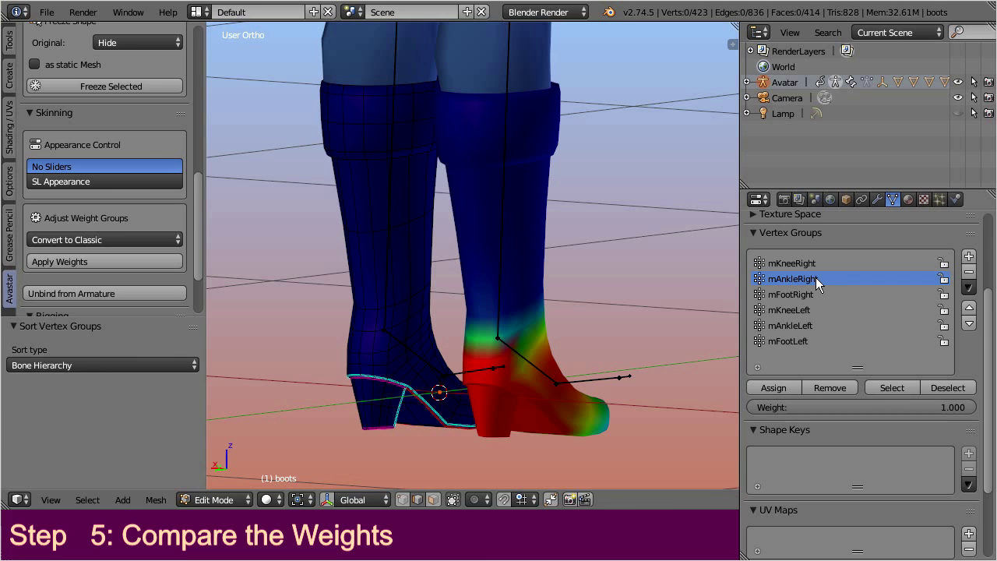
left_click(797, 326)
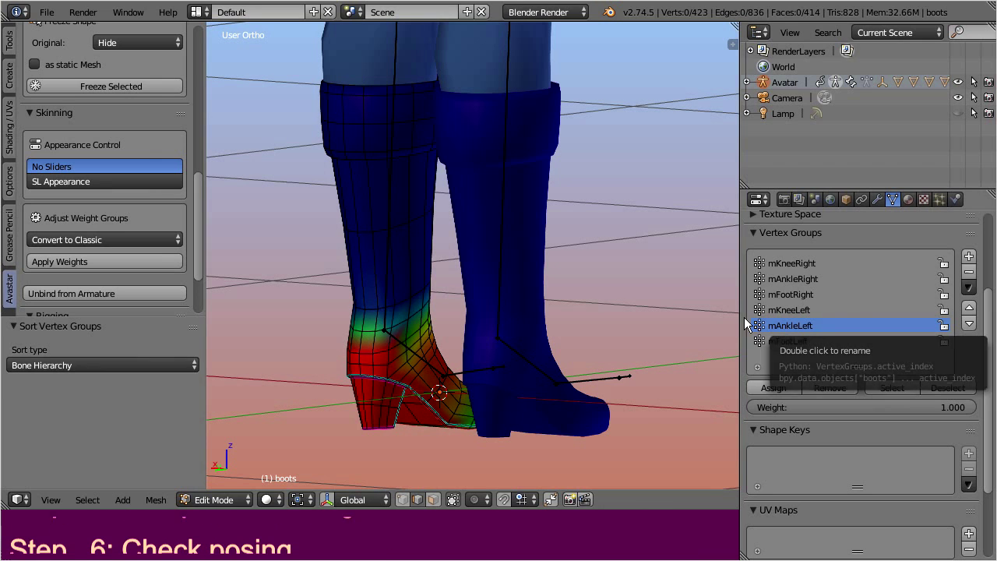
- Return to Weight Paint mode and tilt the left ankle bone about the X axis
left_click(204, 499)
left_click(247, 412)
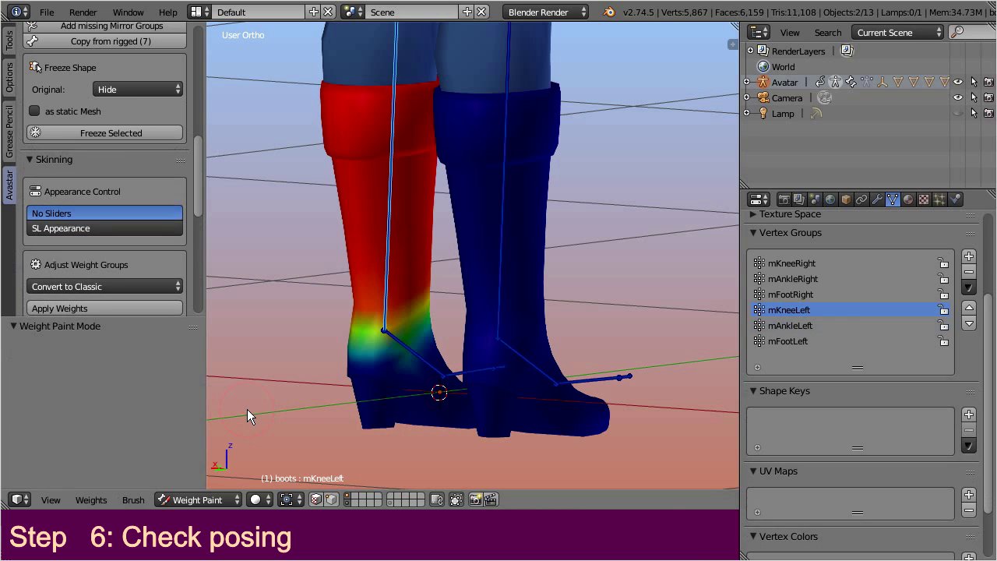
right_click(423, 360)
key("r")
key("x")
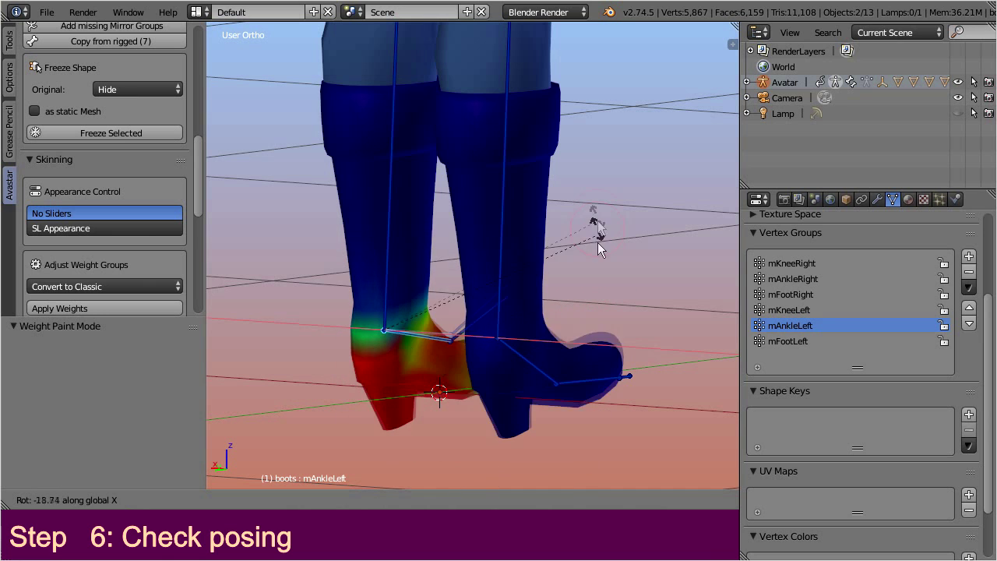
left_click(585, 437)
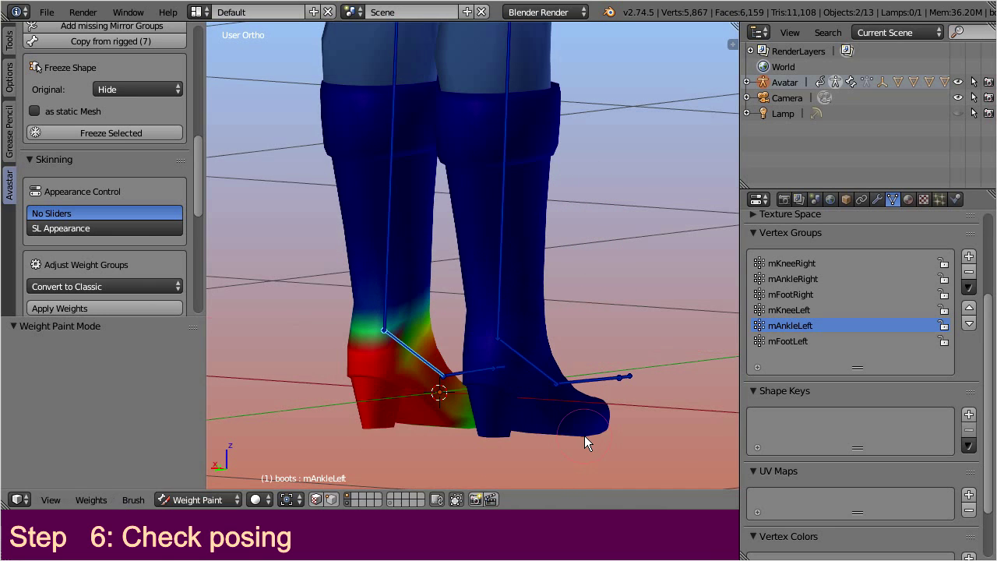
- Test-rotate the right ankle bone about X, then cancel to restore its rest pose
right_click(529, 365)
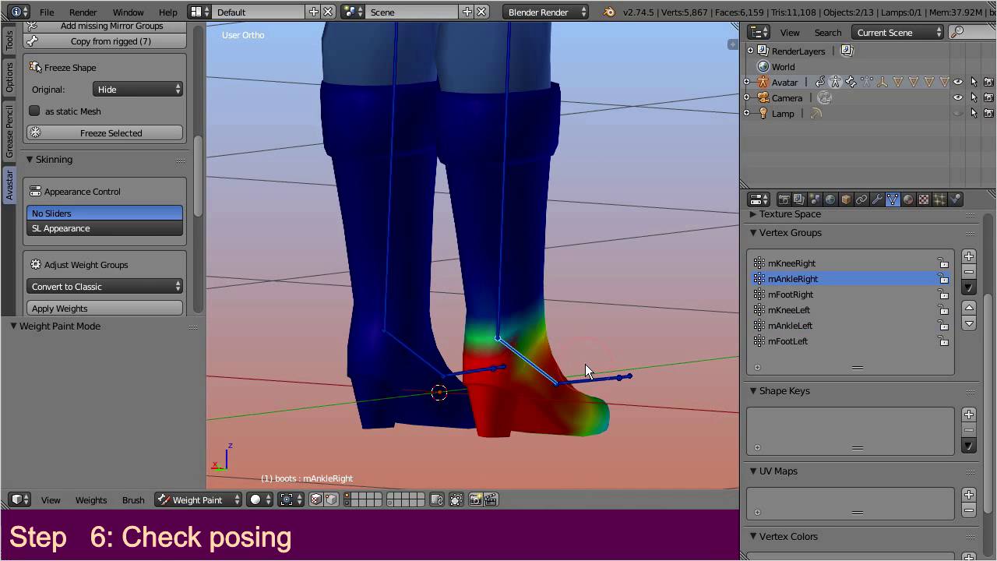
key("r")
key("x")
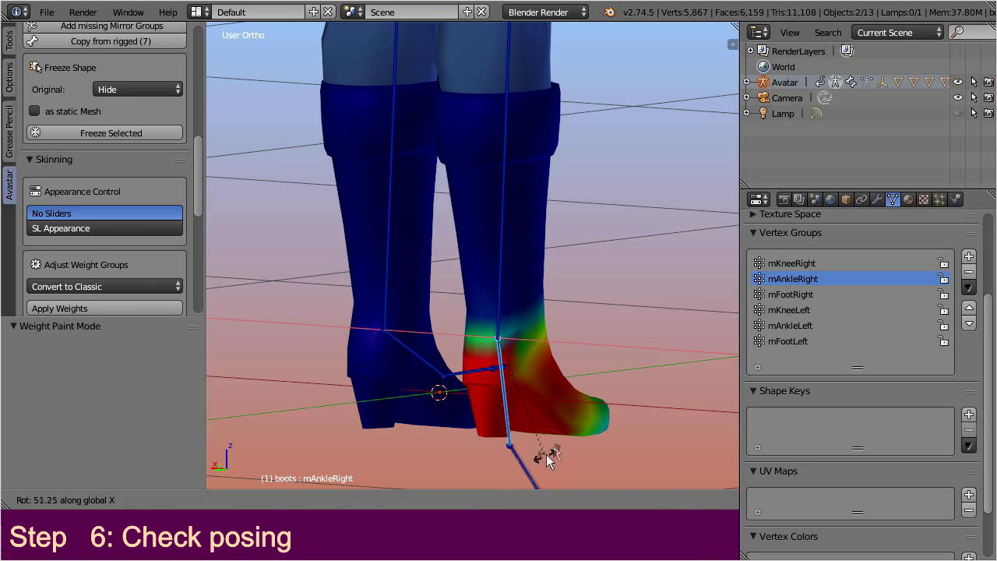
right_click(596, 390)
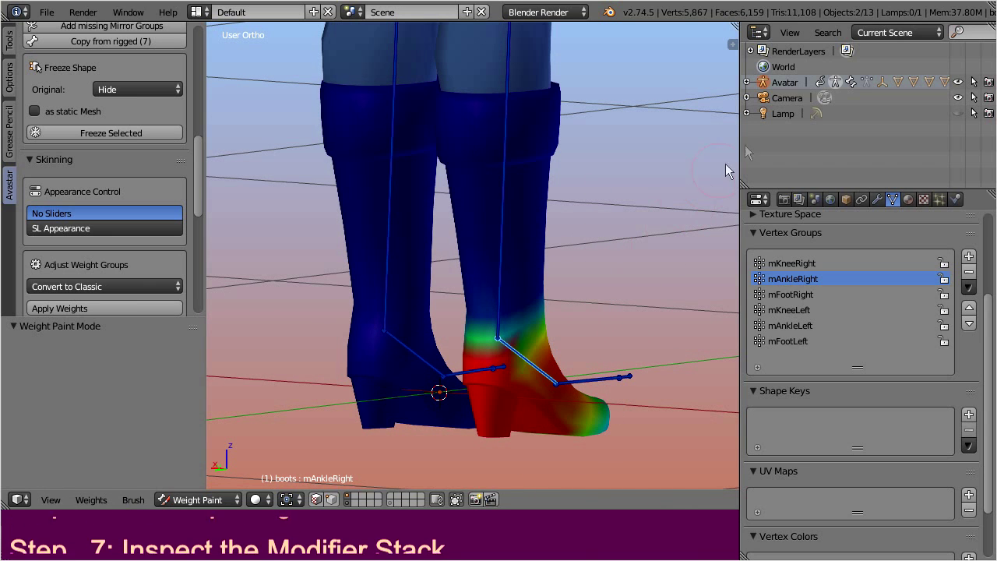
- Hide the EdgeSplit, Avatar and Mirror modifiers in the viewport, then re-enable EdgeSplit
left_click(876, 198)
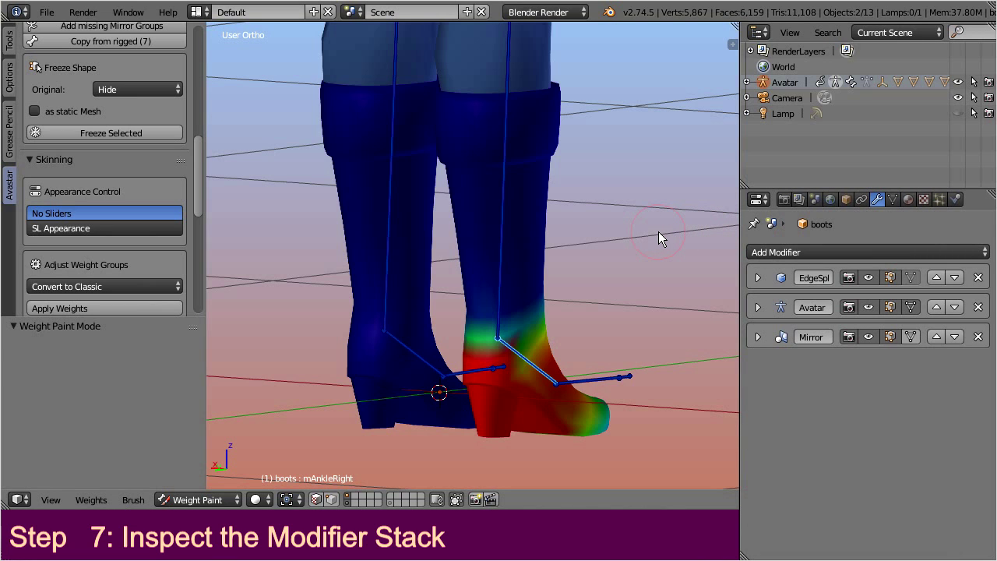
left_click(870, 278)
left_click(869, 307)
left_click(870, 336)
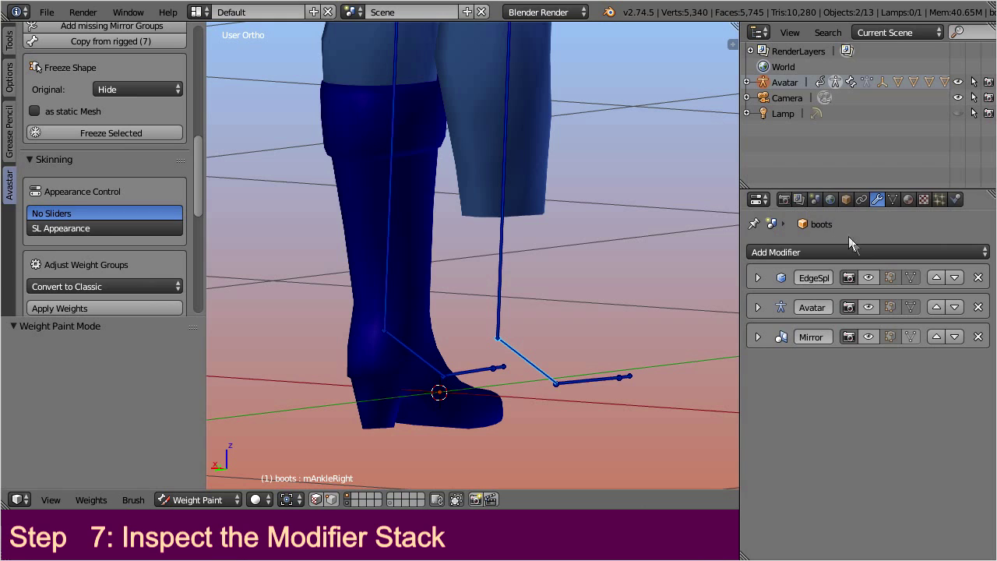
left_click(869, 279)
- Make the left ankle bone active, zoom in on the boot, and toggle EdgeSplit to compare shading
right_click(408, 353)
scroll(407, 347, "up", 3)
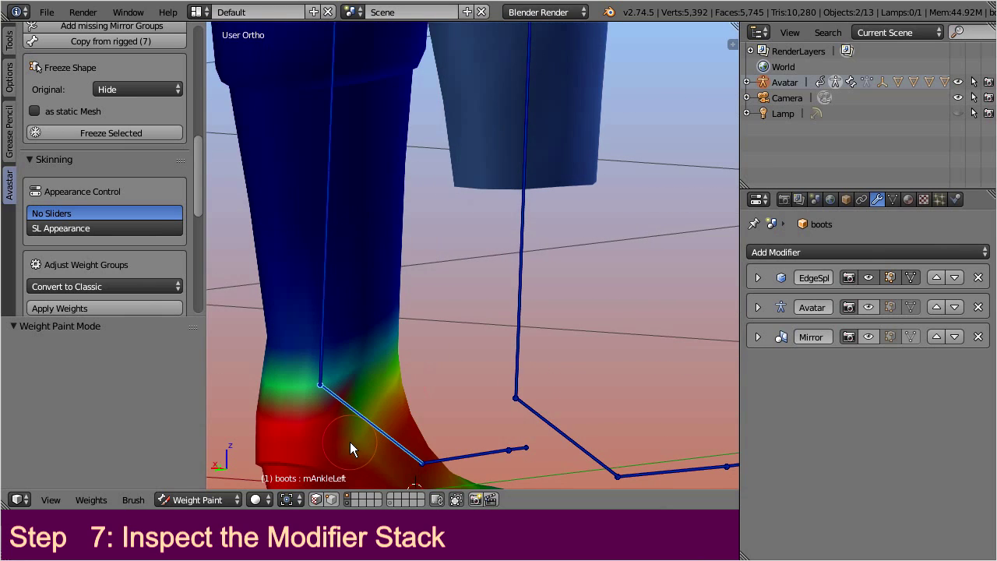
scroll(439, 205, "up", 5)
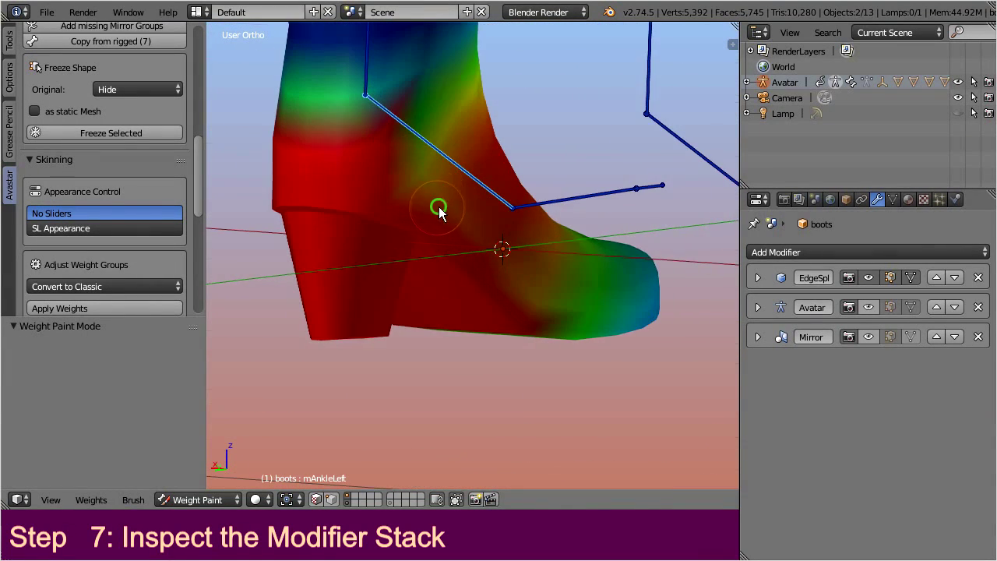
middle_click_drag(438, 205, 467, 171)
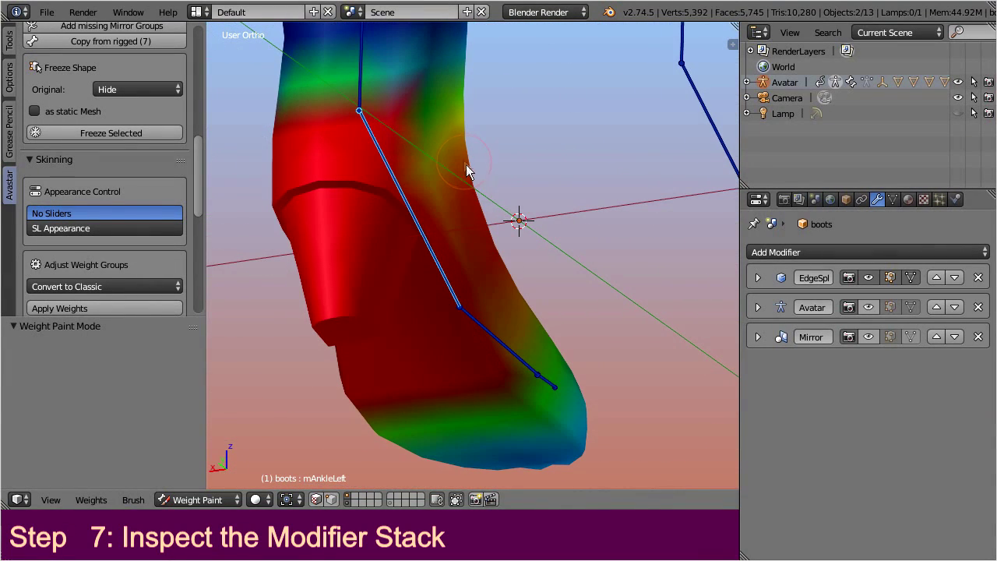
left_click(868, 277)
left_click(869, 278)
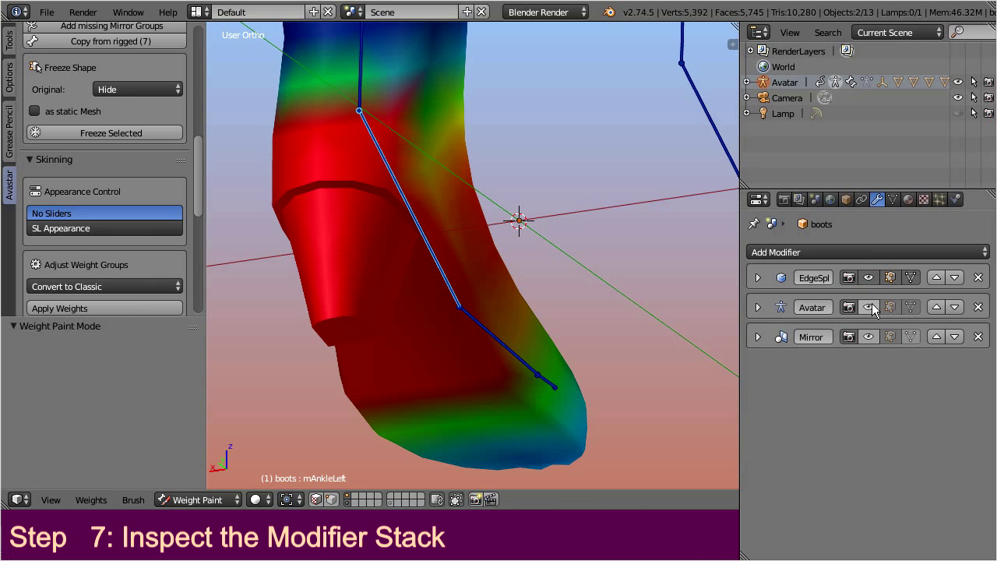
- Re-enable the Avatar modifier, test-rotate the left ankle about X, and show the Mirror modifier again
left_click(870, 306)
scroll(536, 218, "down", 4)
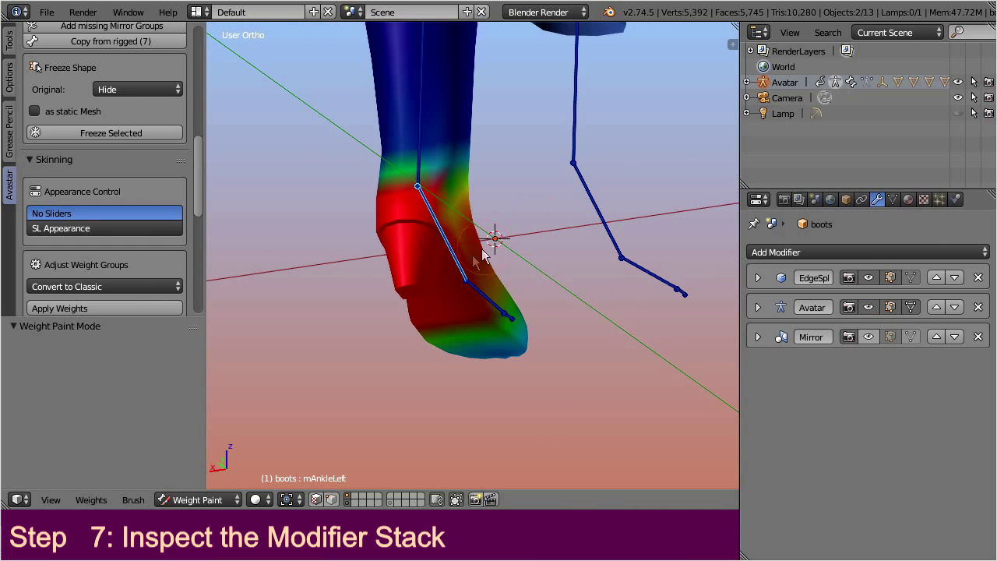
key("r")
key("x")
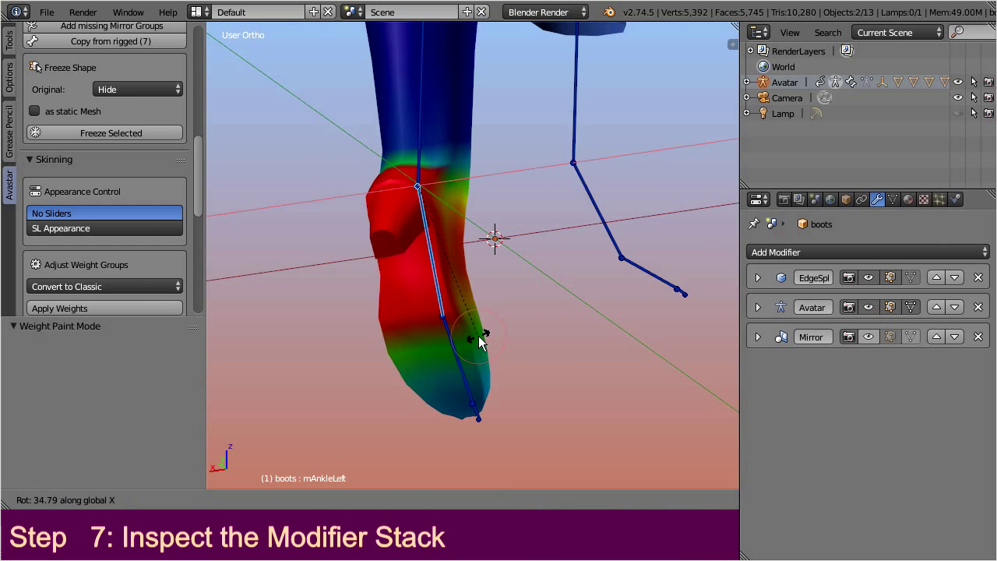
left_click(496, 343)
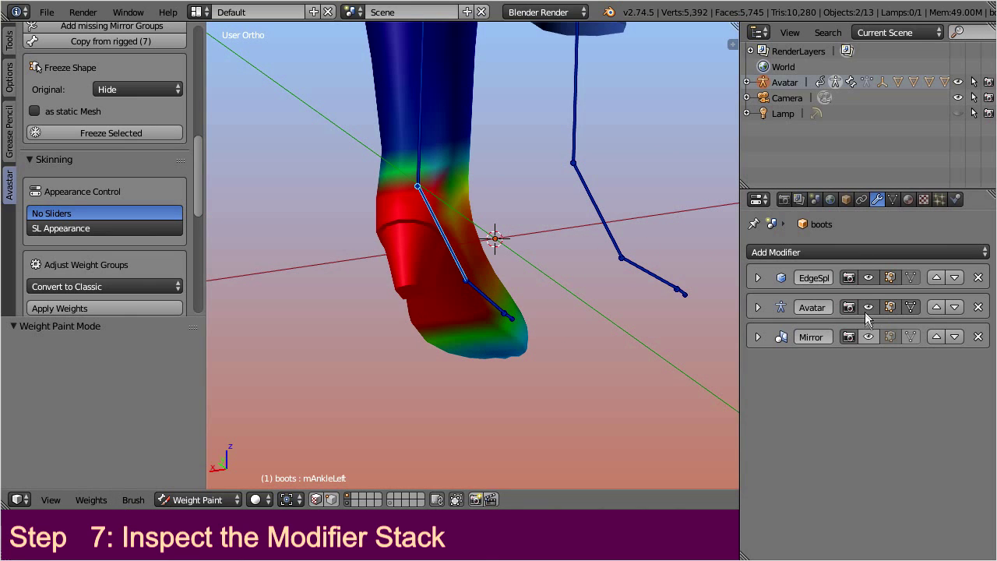
left_click(867, 336)
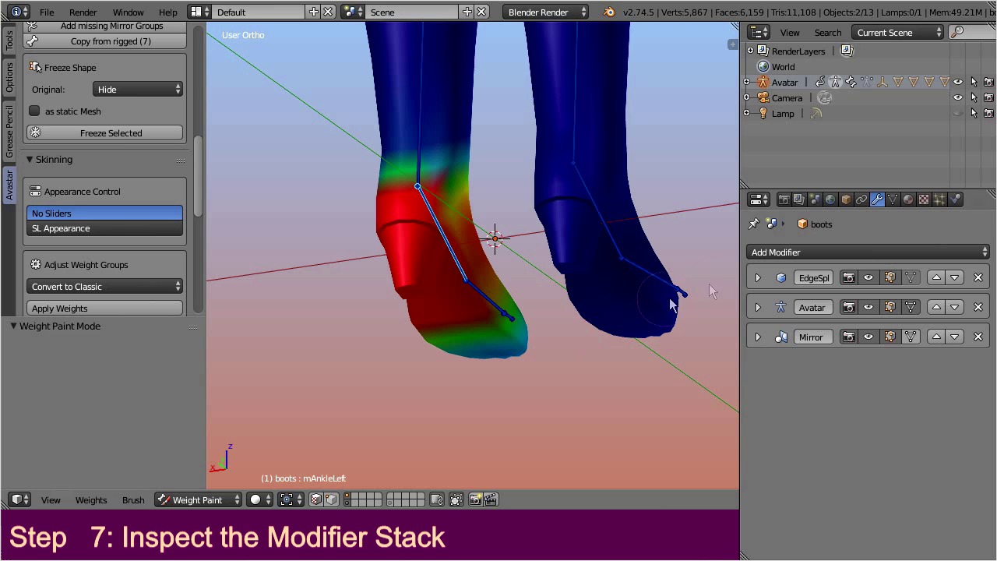
- Centre the left boot and pose the left ankle bone 27.229° about the X axis
left_click(869, 336)
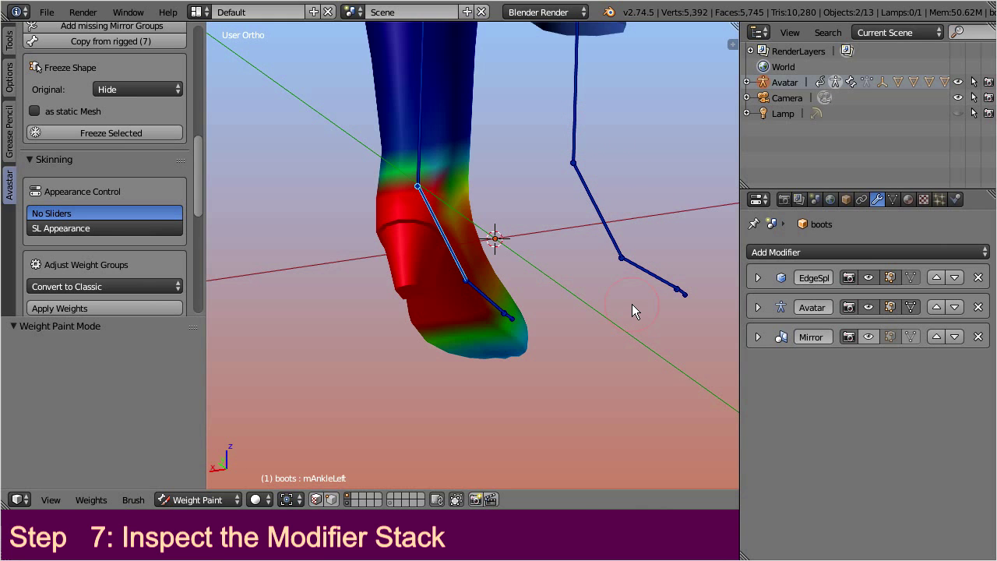
middle_click_drag(601, 283, 507, 371, "shift")
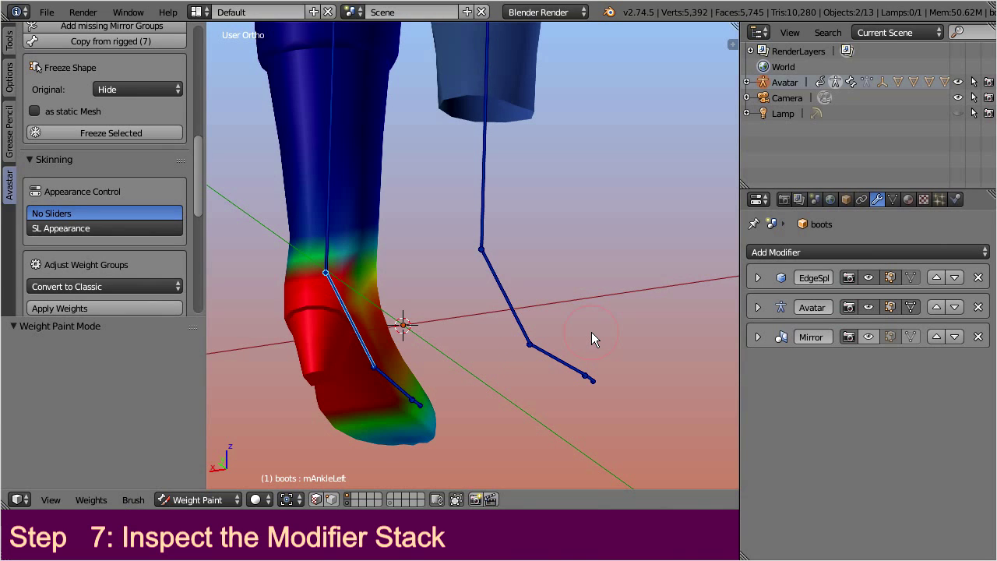
left_click(867, 337)
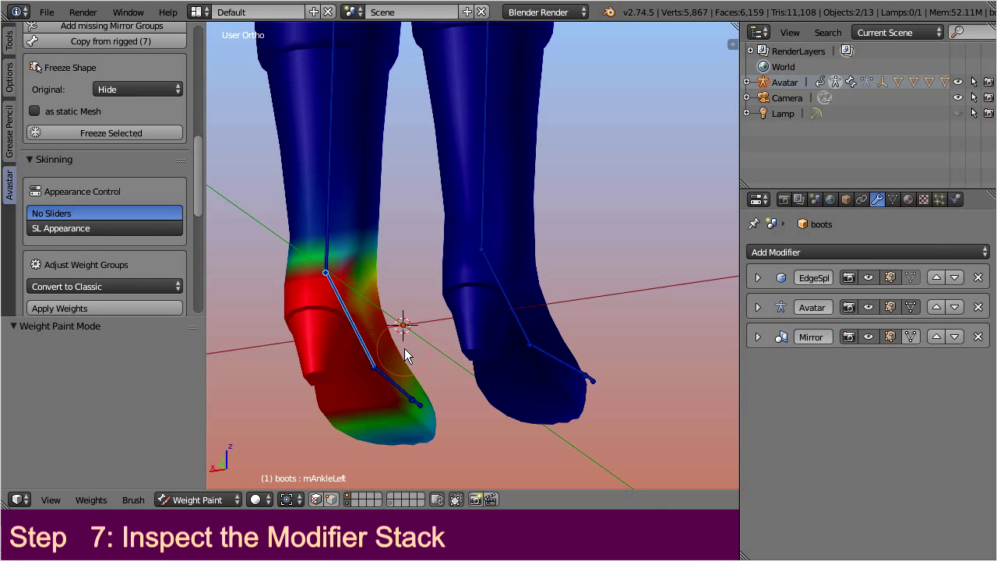
key("r")
key("x")
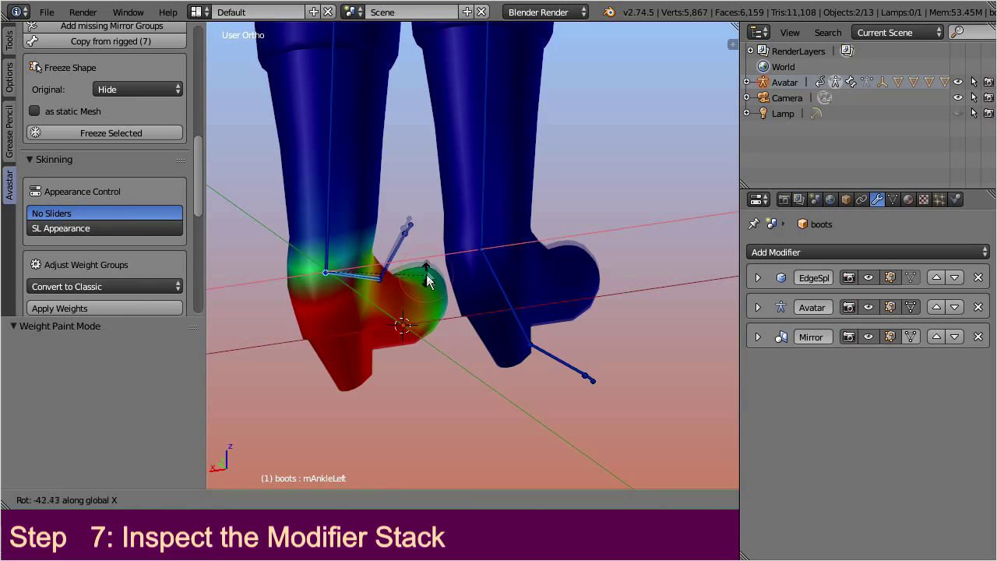
left_click(358, 380)
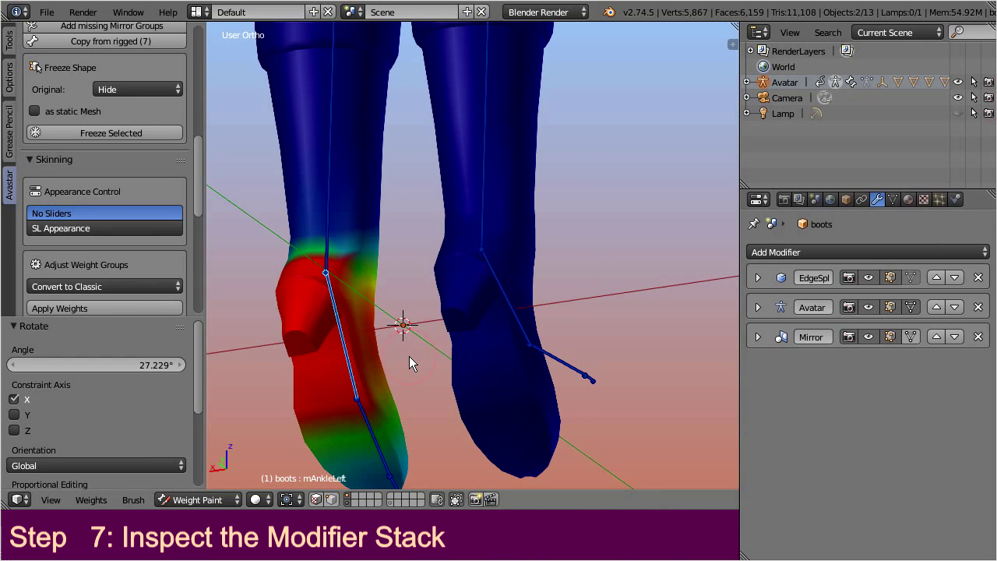
- Try a Z rotation of the left ankle and an X rotation of the right ankle, cancelling both
key("r")
key("z")
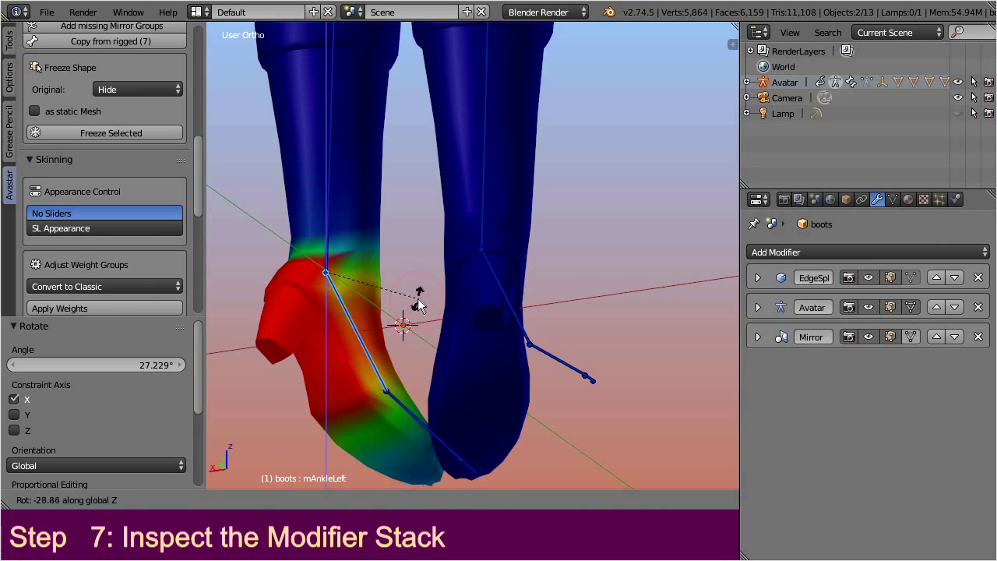
key("Escape")
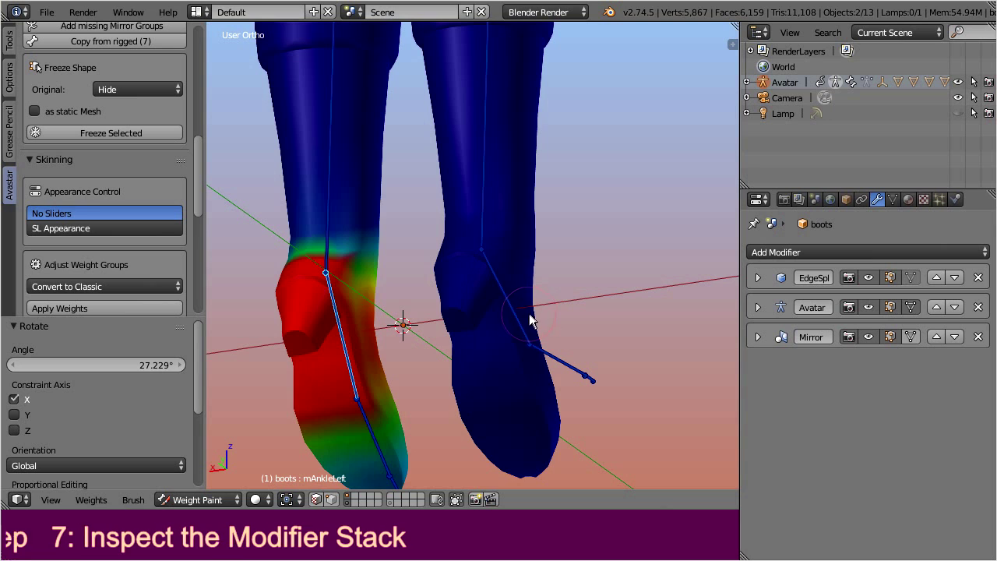
right_click(521, 326)
key("r")
key("x")
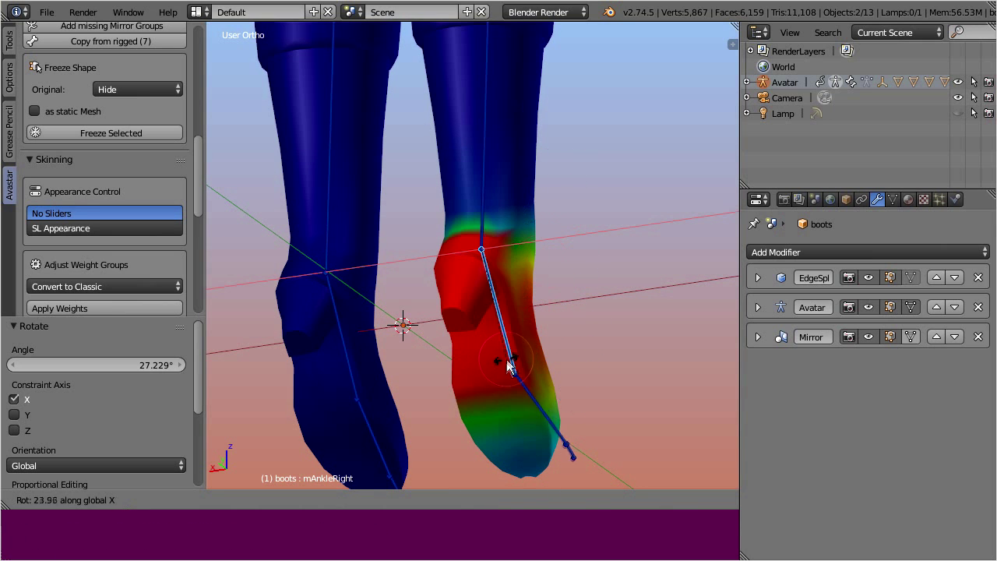
key("Escape")
scroll(493, 306, "down", 2)
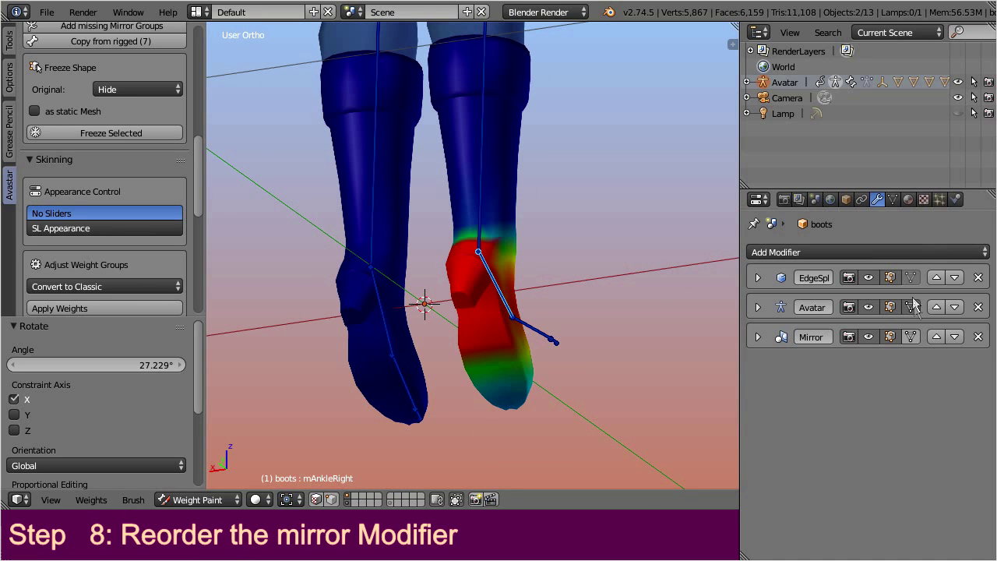
- Move the Mirror modifier above Avatar and test-rotate the right ankle about X
left_click(936, 337)
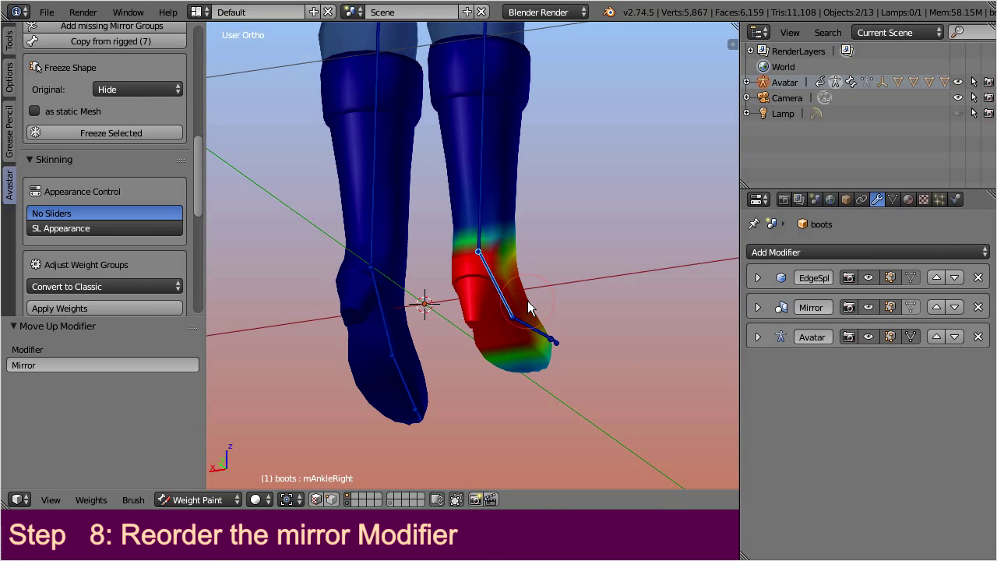
key("r")
key("x")
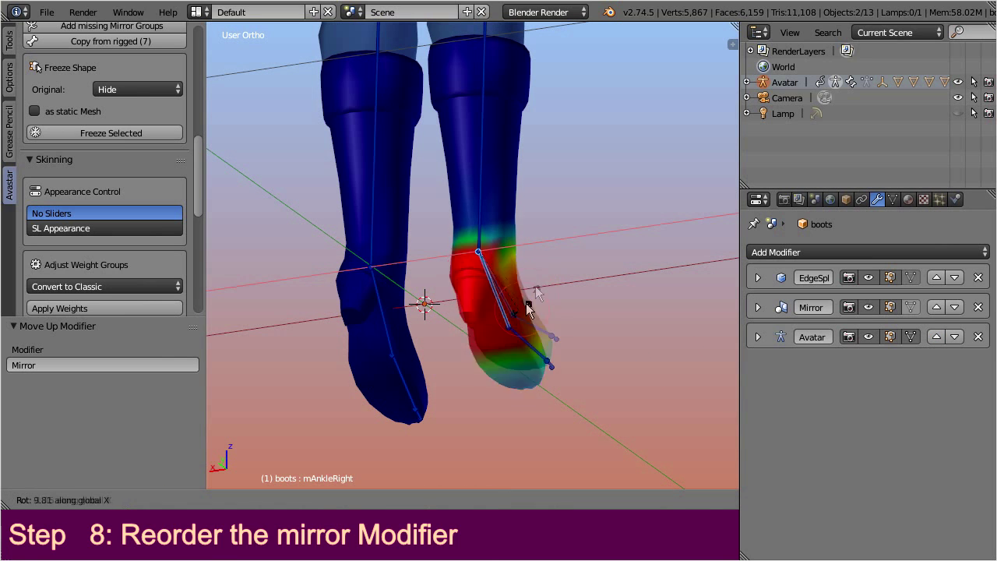
left_click(536, 305)
- Test-rotate the left ankle bone about X, then cancel the rotation
right_click(390, 326)
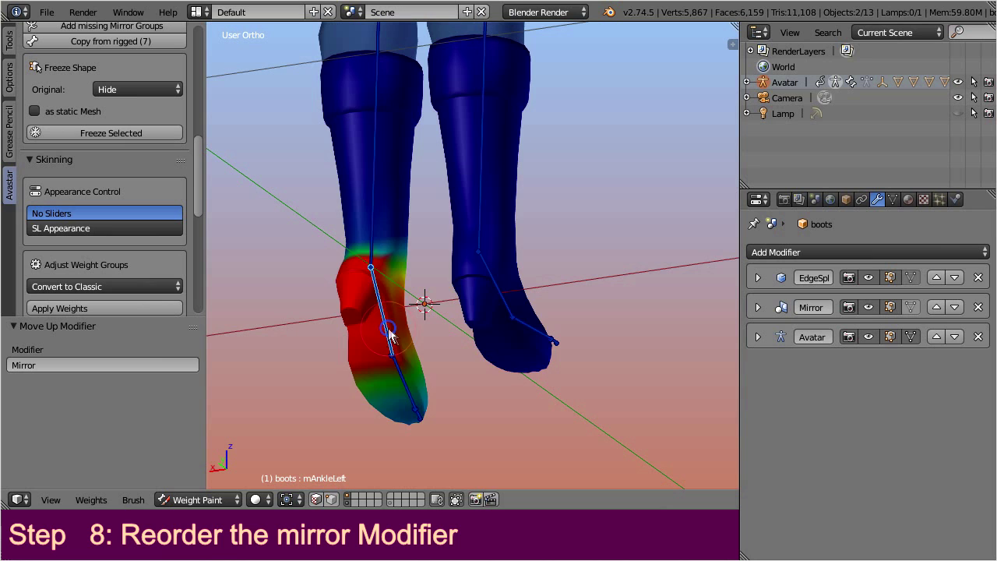
key("r")
key("x")
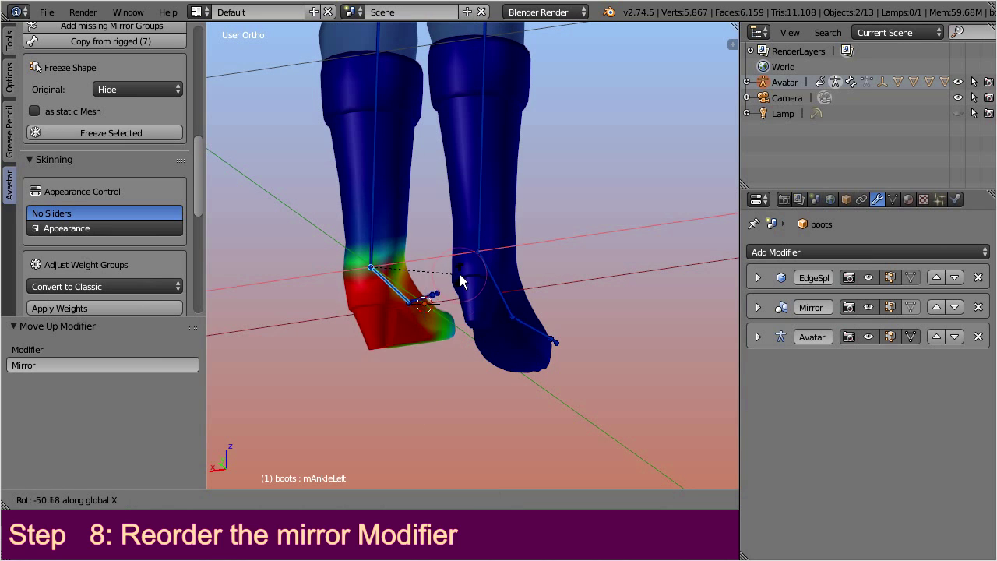
key("Escape")
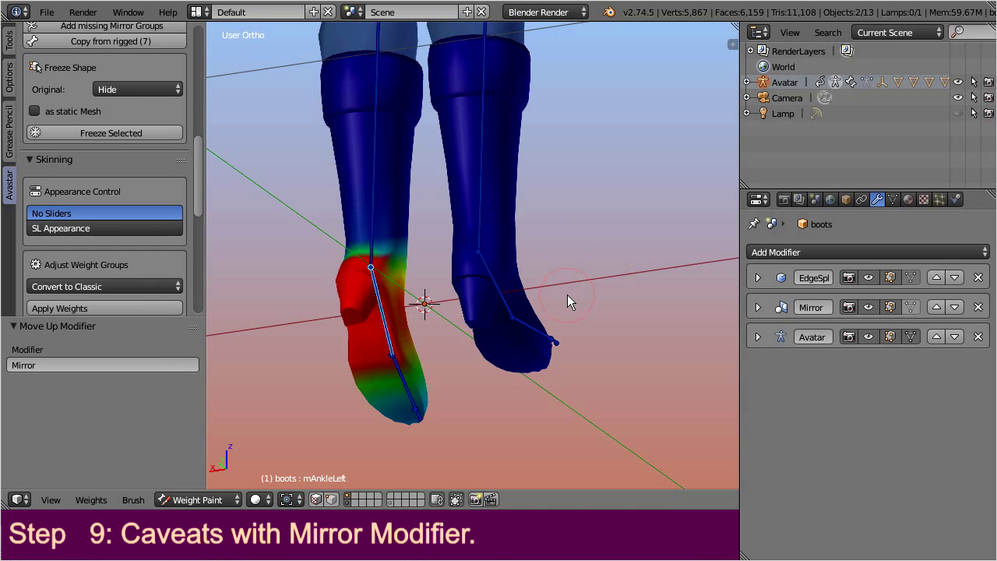
- Expand the Mirror modifier to reveal its X axis, Merge and Vertex Groups settings
left_click(758, 307)
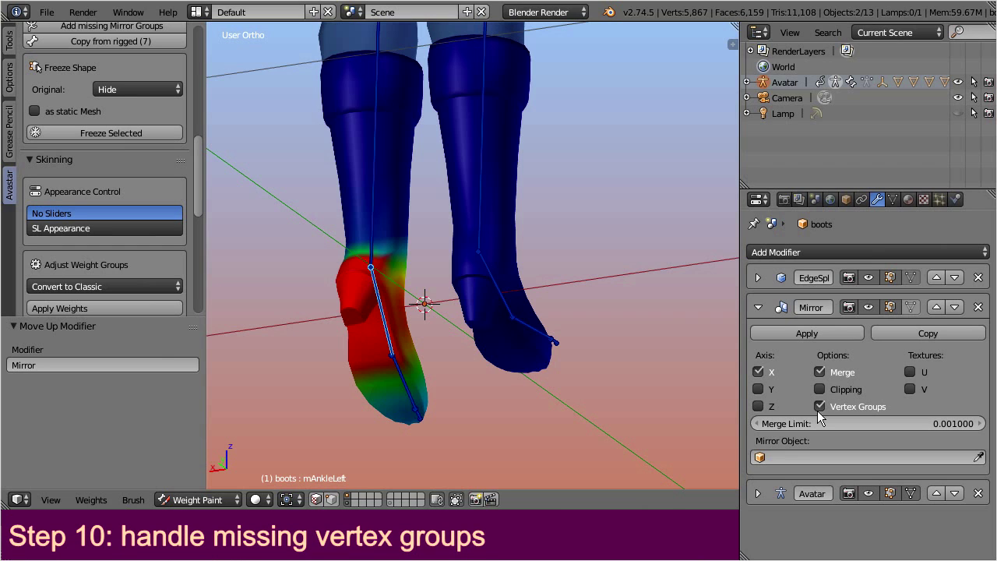
- Remove the Mirror modifier and delete the mKneeRight, mAnkleRight and mFootRight vertex groups
left_click(978, 307)
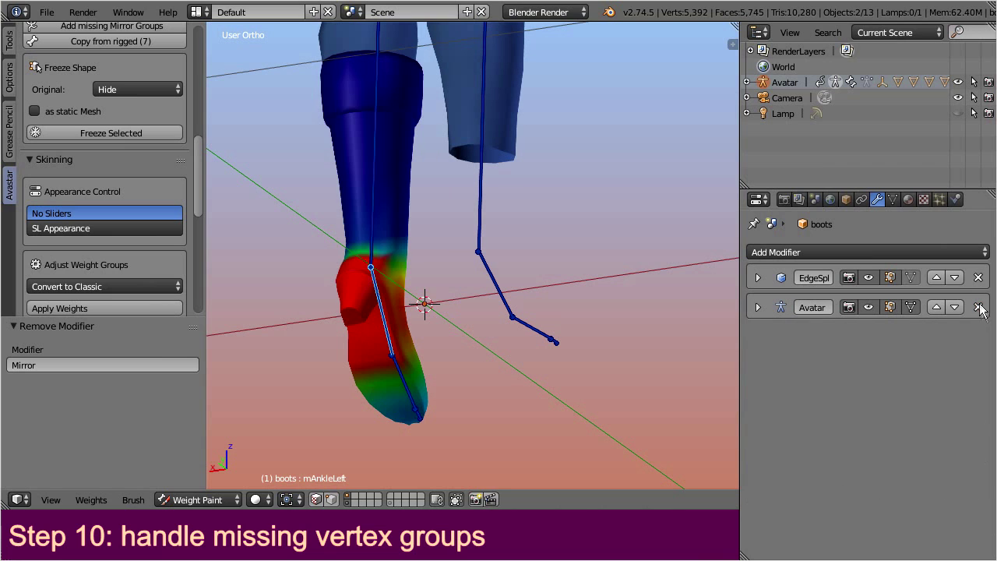
left_click(893, 200)
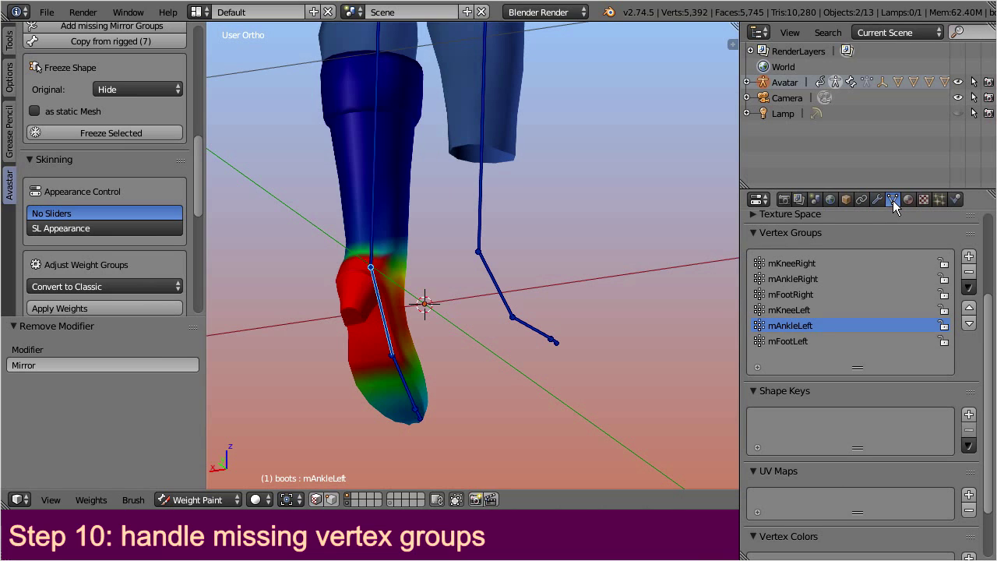
left_click(814, 264)
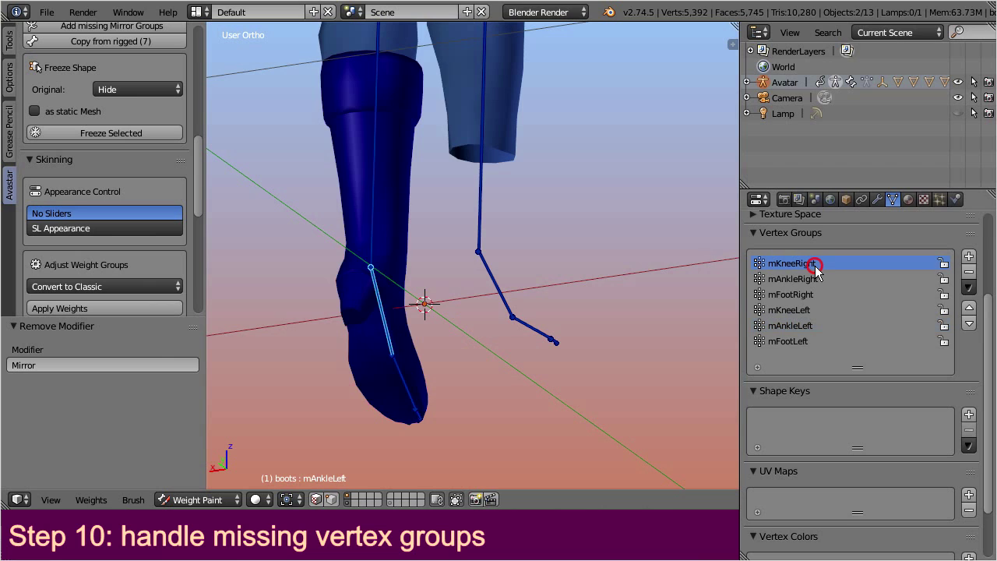
left_click(968, 272)
left_click(968, 272)
left_click(968, 273)
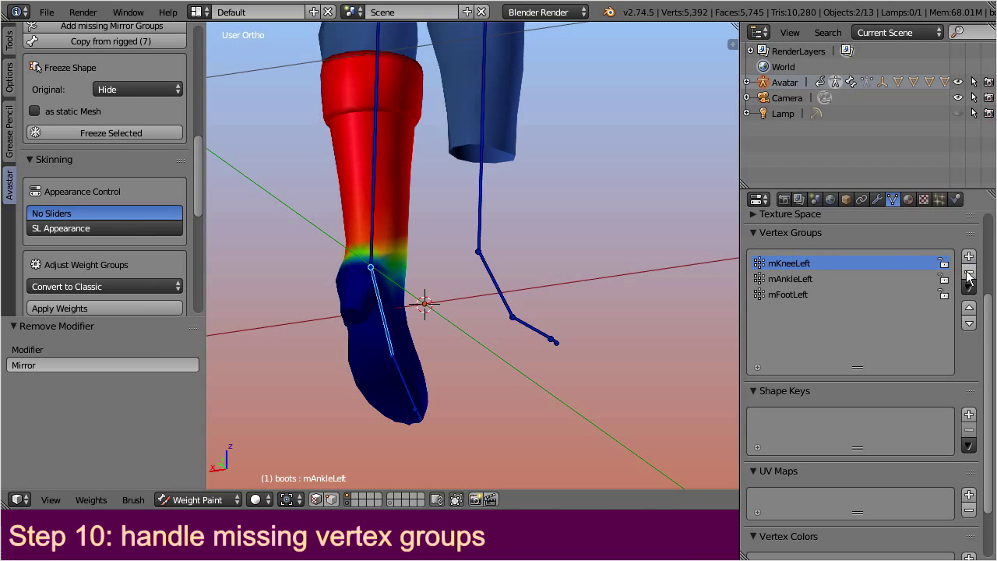
- Add a new Mirror modifier, move it above the Avatar modifier, then view the vertex groups
left_click(879, 198)
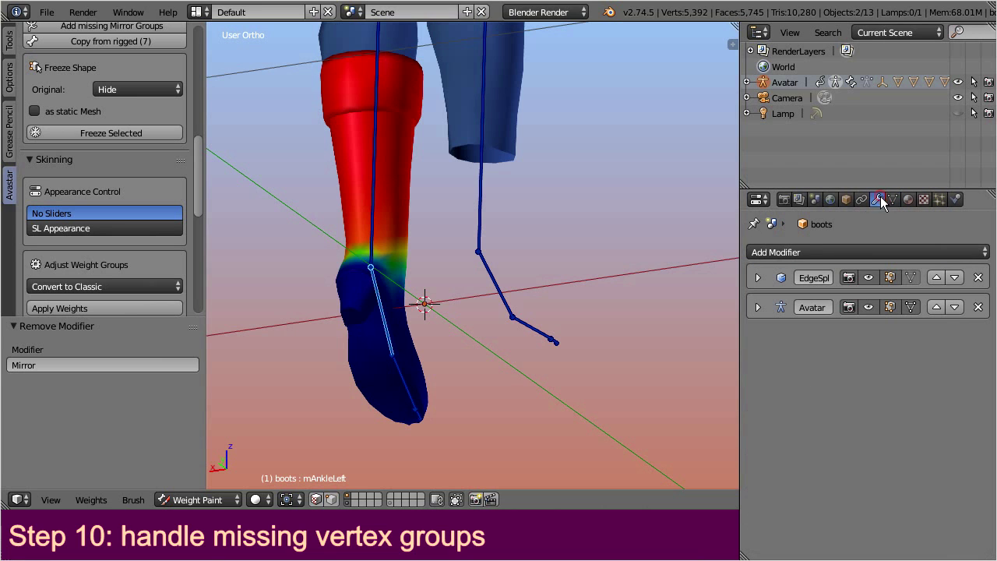
left_click(807, 251)
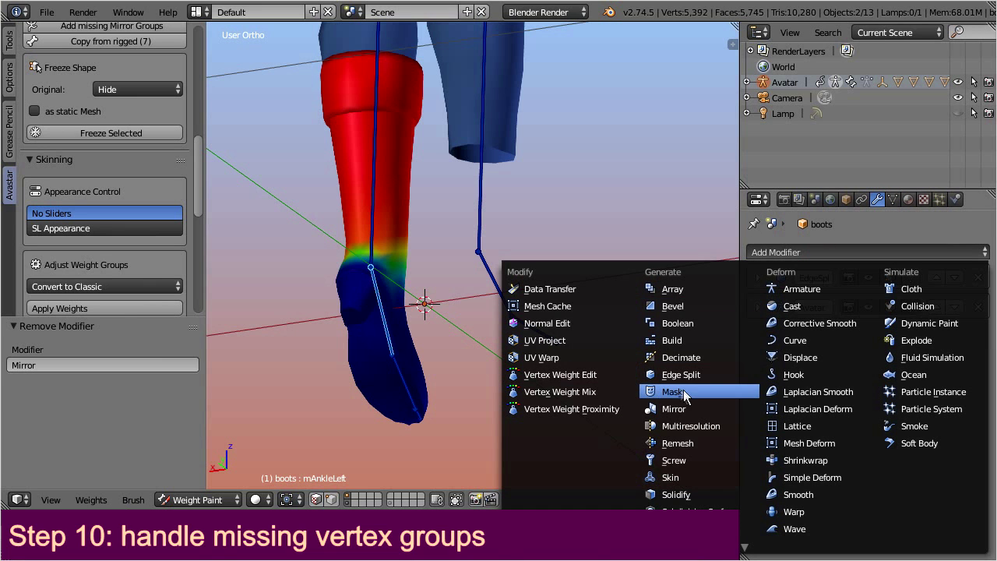
left_click(690, 408)
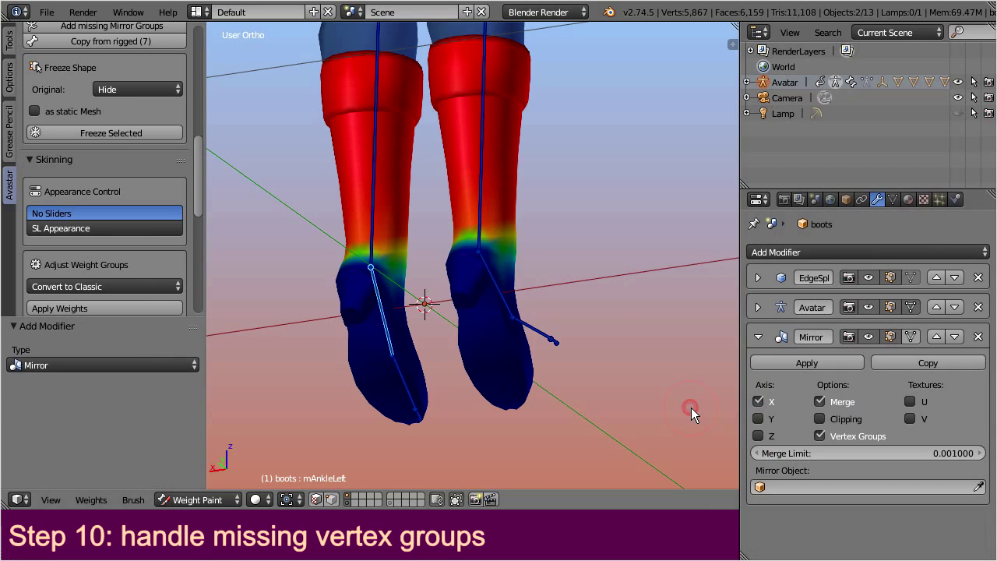
left_click(935, 335)
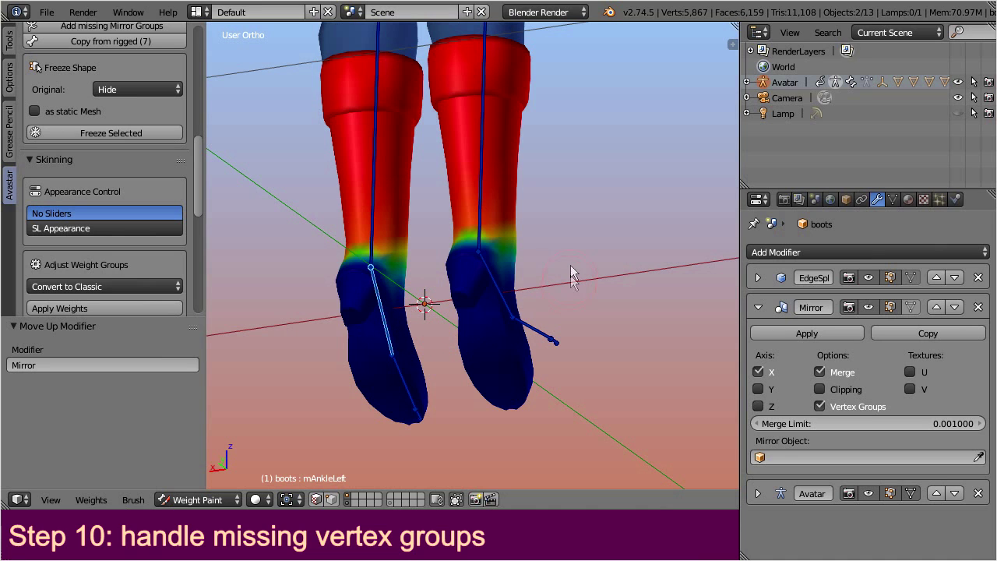
left_click(892, 200)
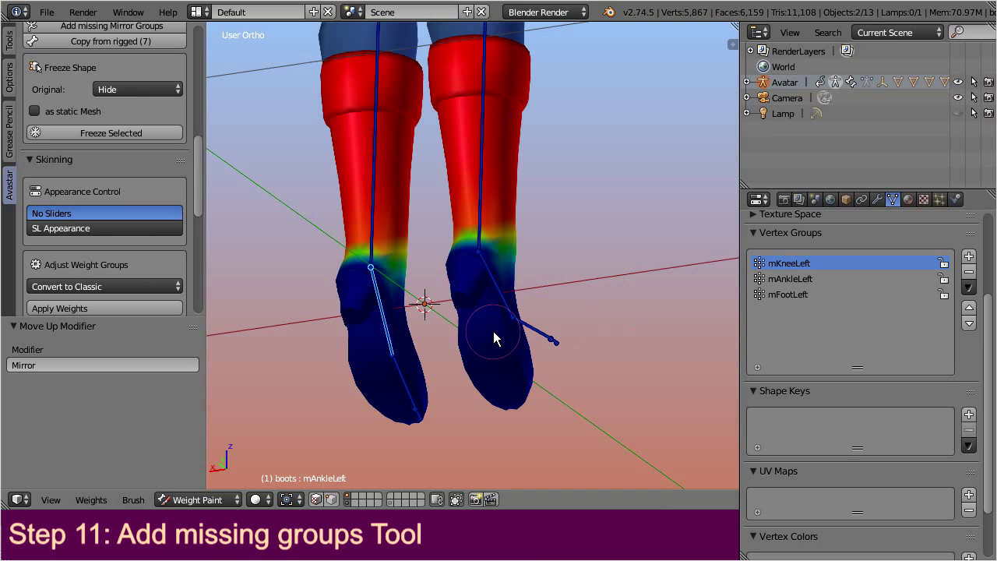
- Add a vertex group named mKneeRight, comparing it against the left knee weights
left_click(968, 256)
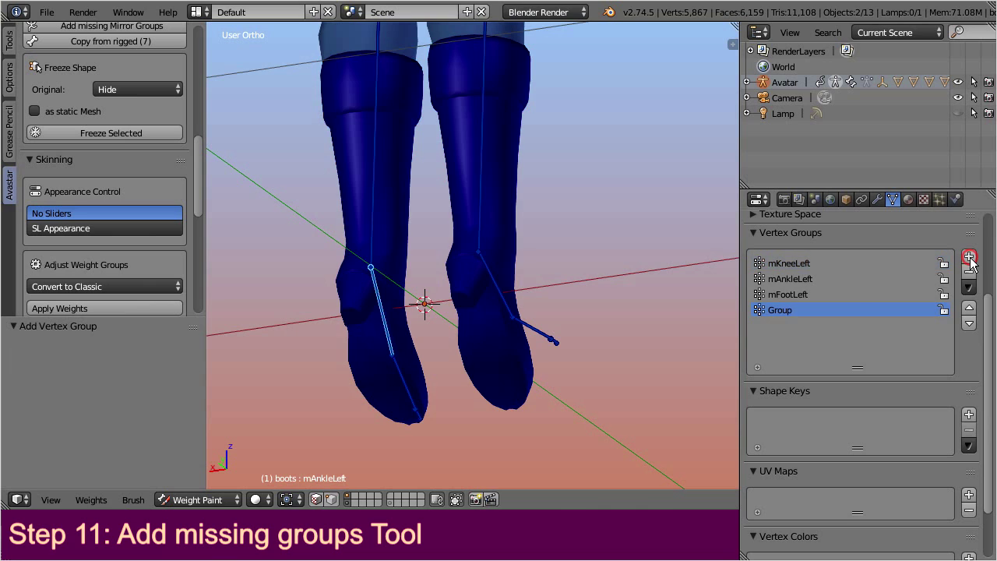
double_click(786, 310)
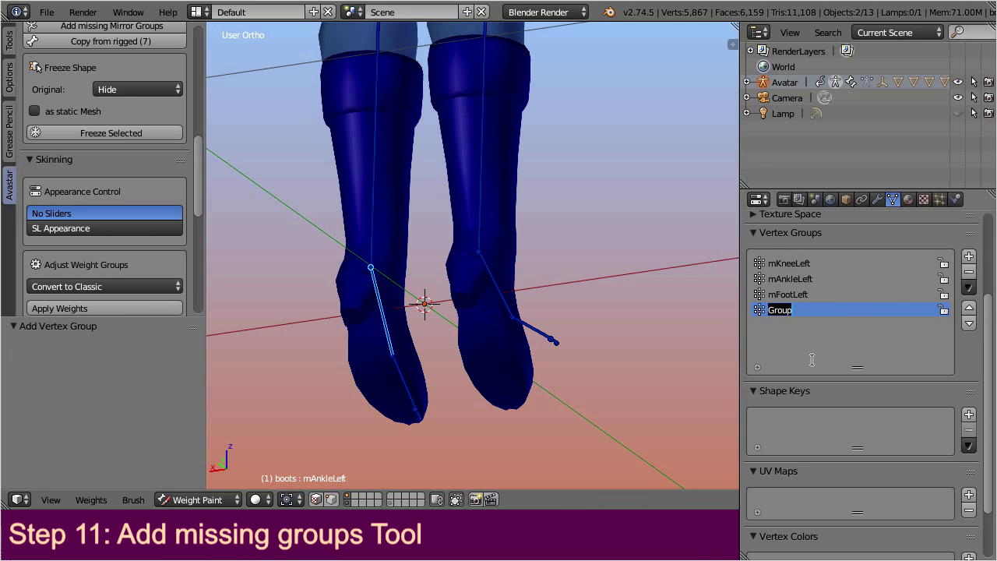
type("mKneeRight")
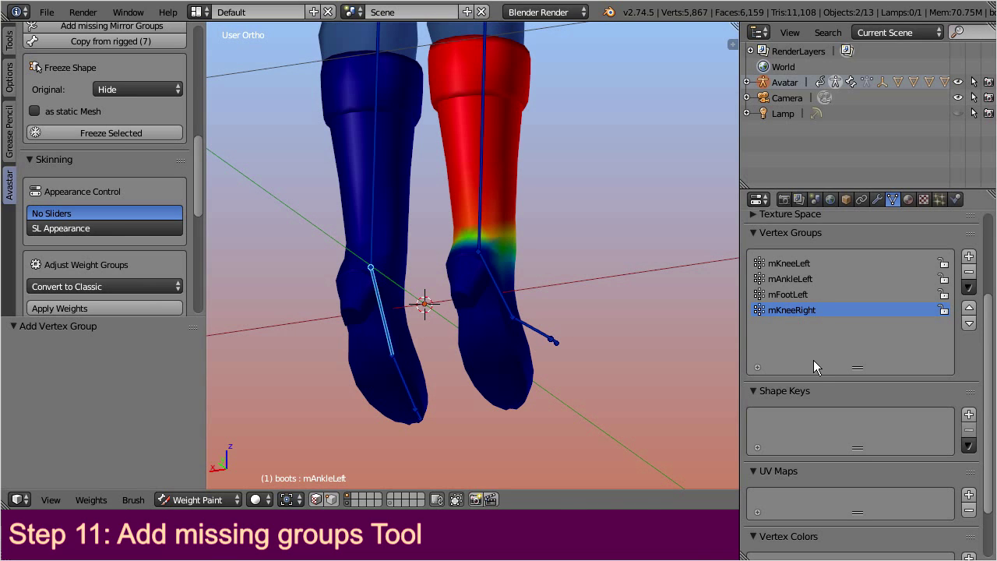
right_click(373, 196, "ctrl")
right_click(483, 156, "ctrl")
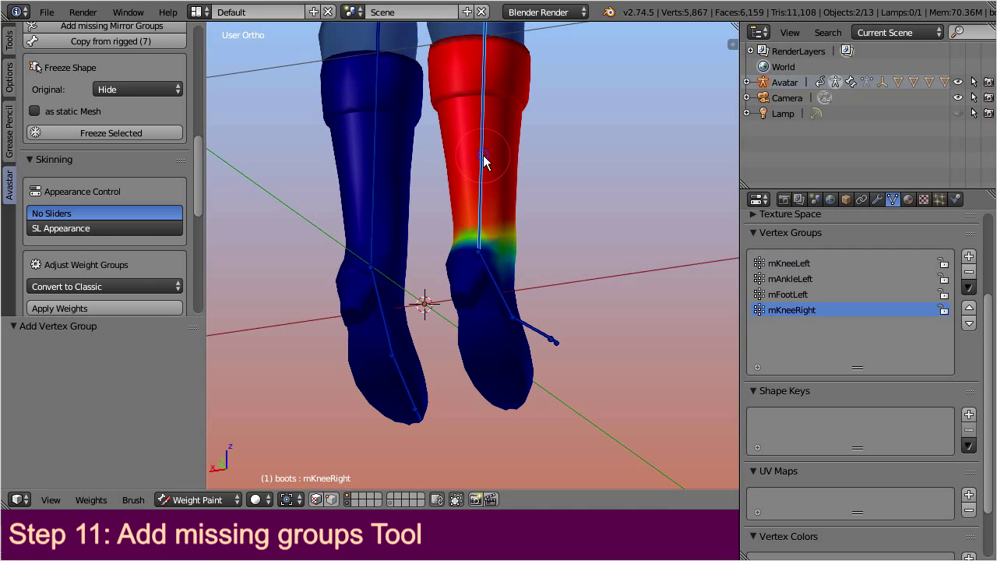
- Add two more vertex groups named mAnkleRight and mFootRight
left_click(968, 256)
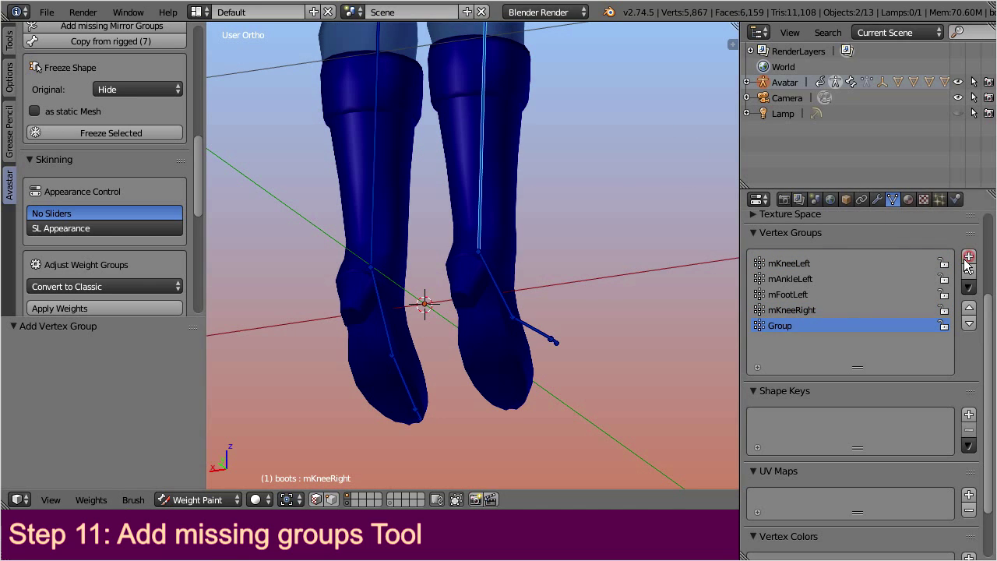
double_click(785, 327)
type("mAnkl")
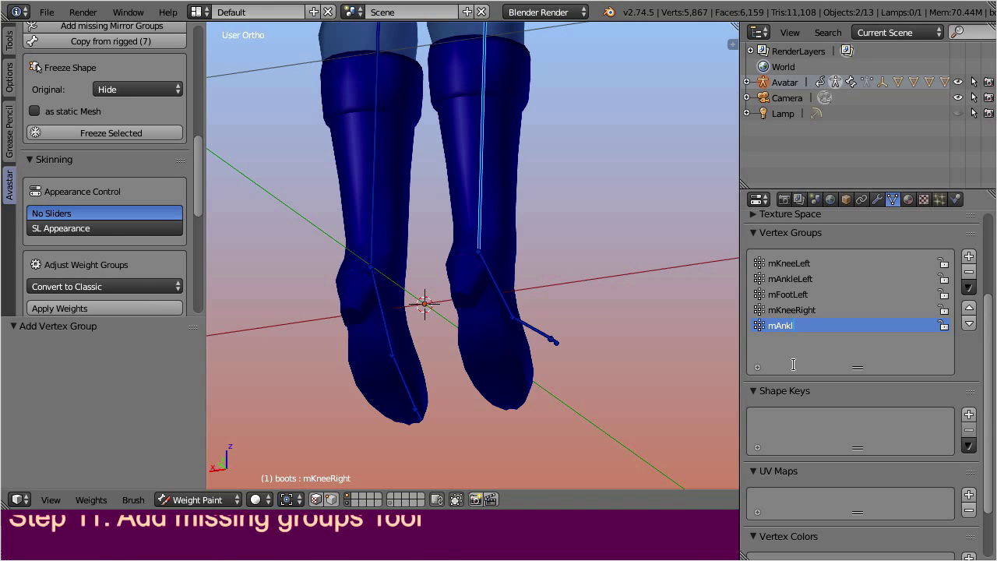
type("eRight")
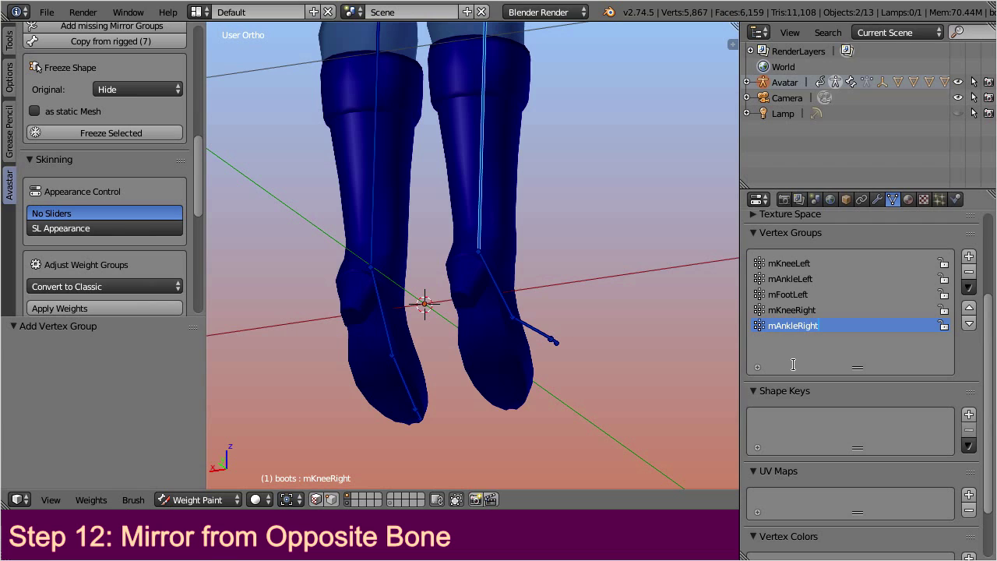
key("Return")
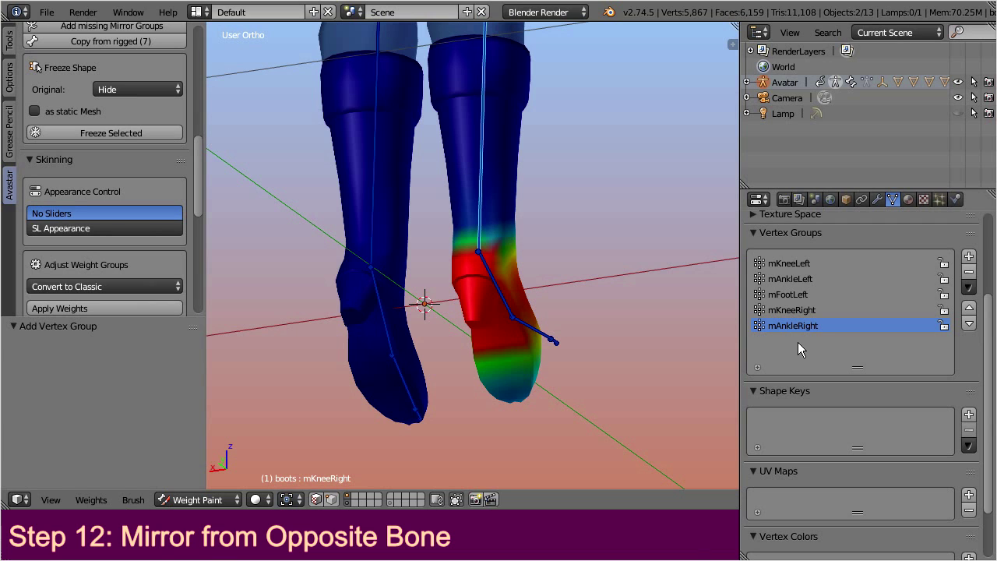
left_click(968, 256)
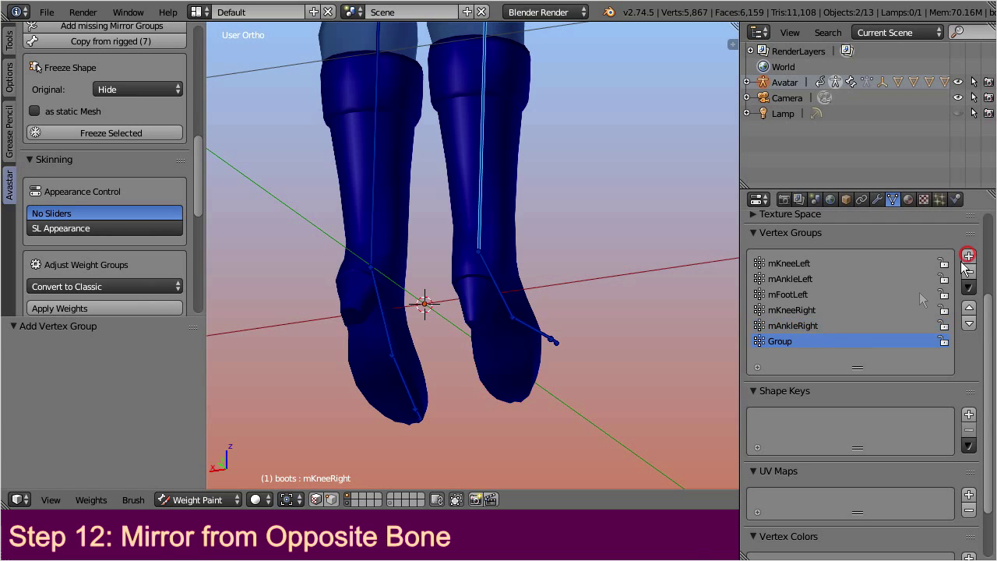
double_click(780, 341)
type("mFootRight")
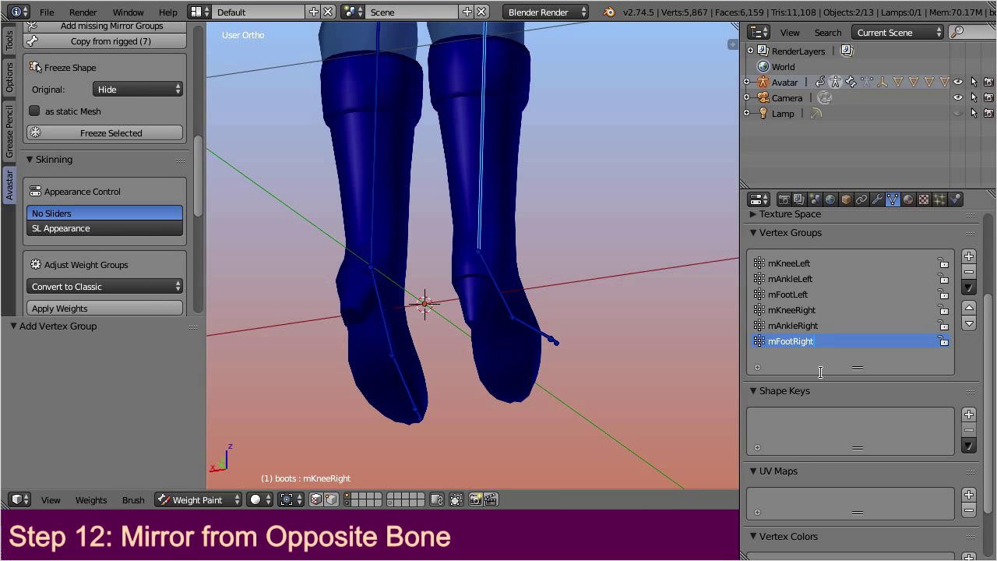
key("Return")
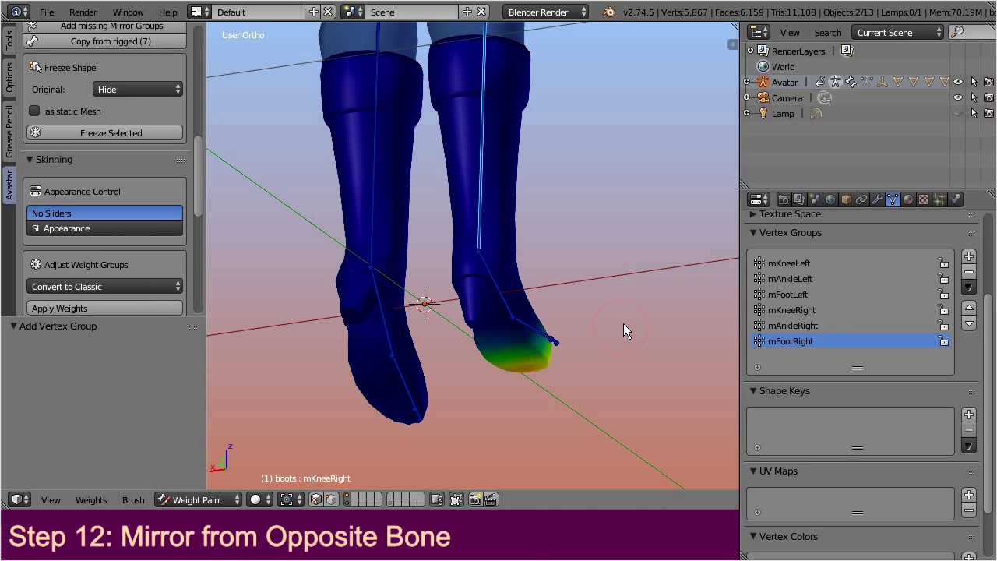
- Delete the three right-side groups and regenerate them with Avastar's Add missing Mirror Groups
left_click(969, 272)
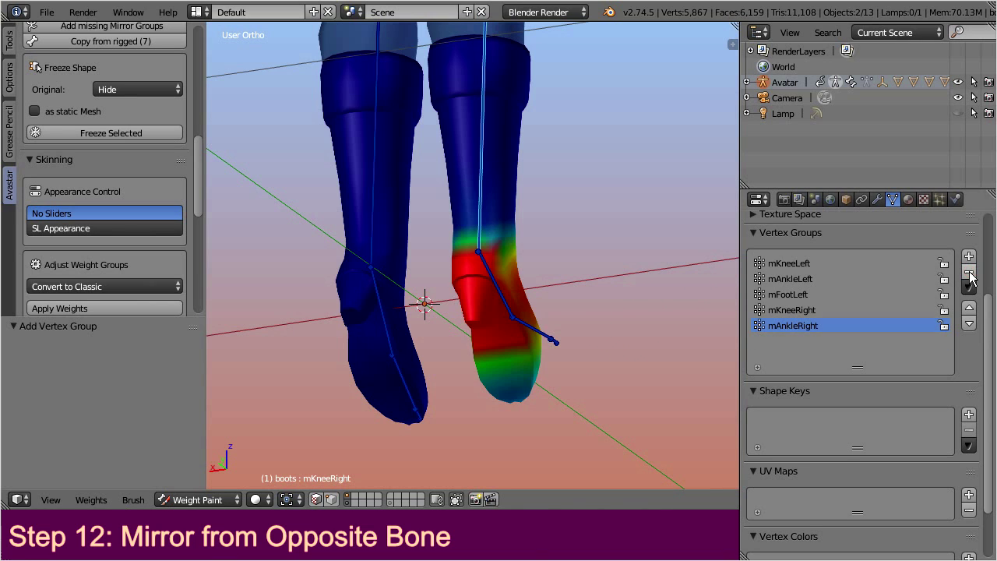
left_click(969, 273)
left_click(969, 273)
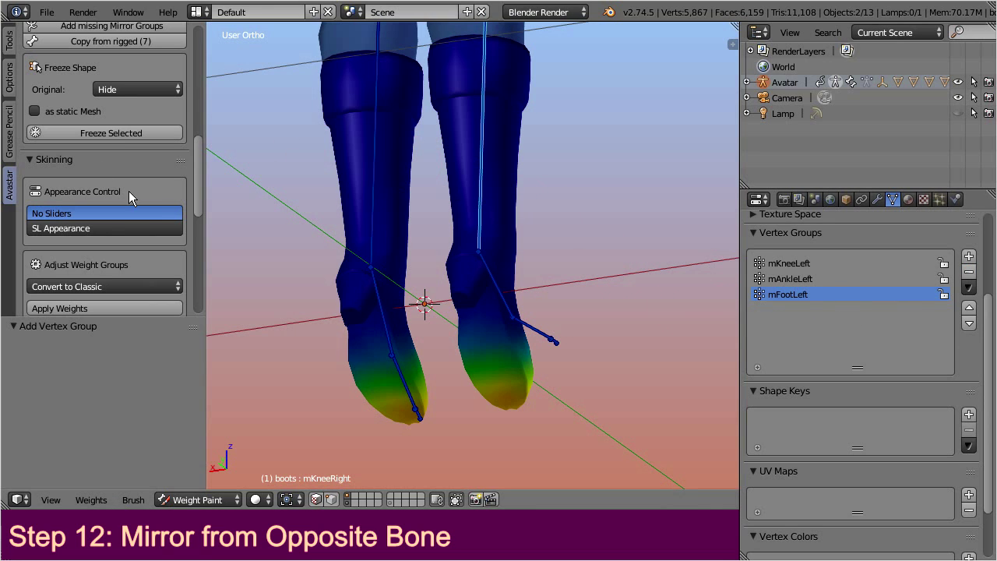
left_click_drag(198, 183, 198, 147)
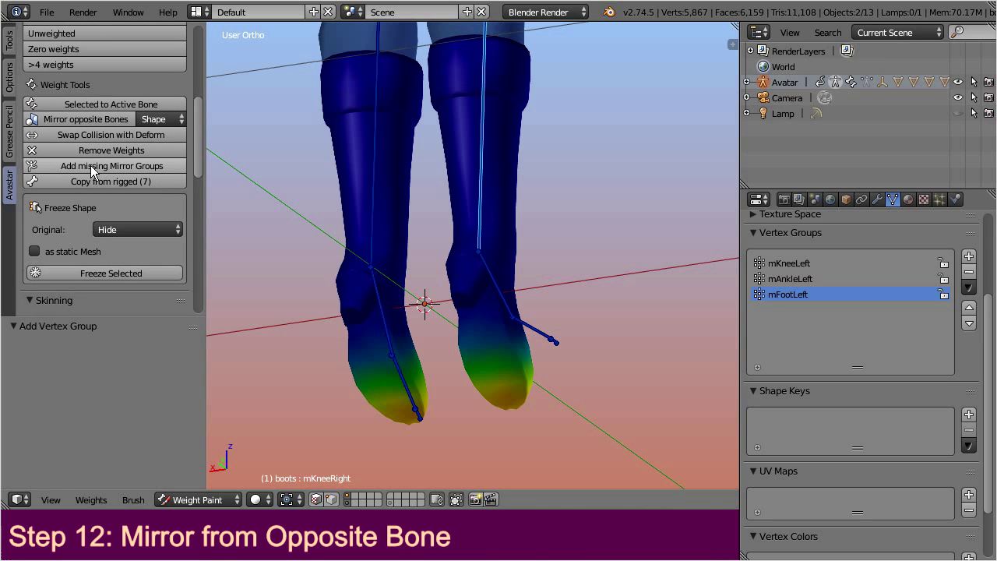
left_click(166, 167)
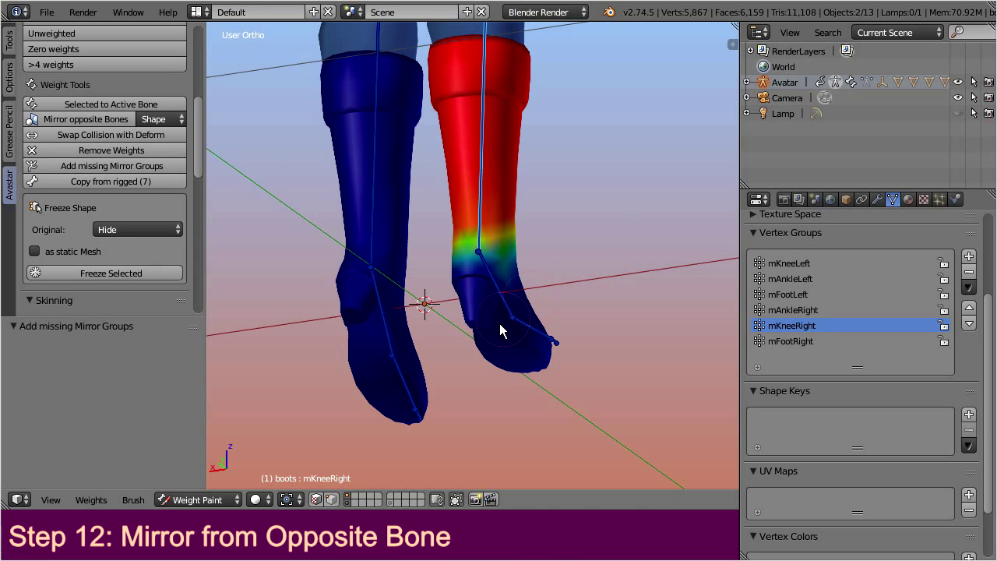
- Test-rotate the right and left ankle bones about X, cancel both, and view from the front
right_click(512, 304)
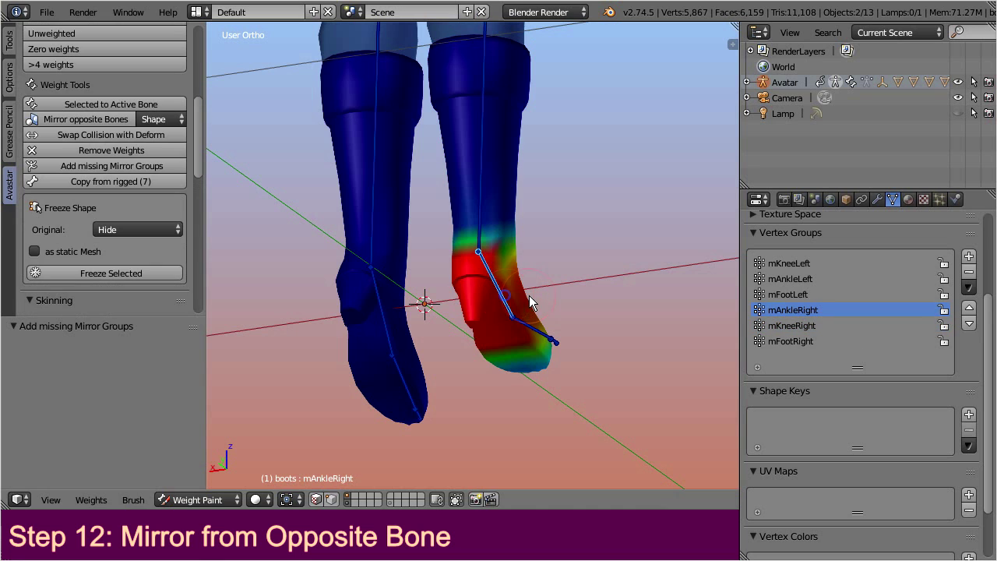
key("r")
key("x")
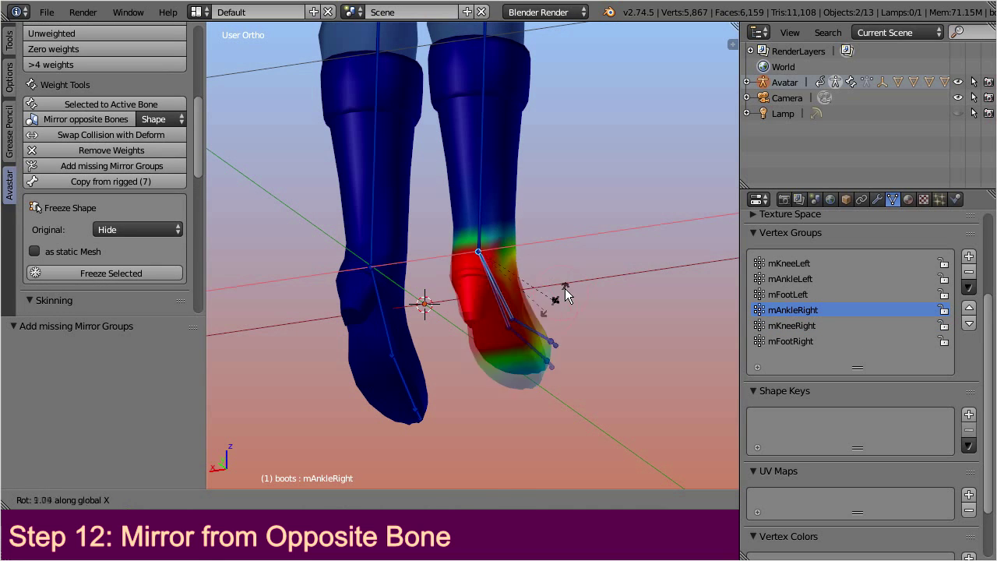
key("Escape")
right_click(389, 315)
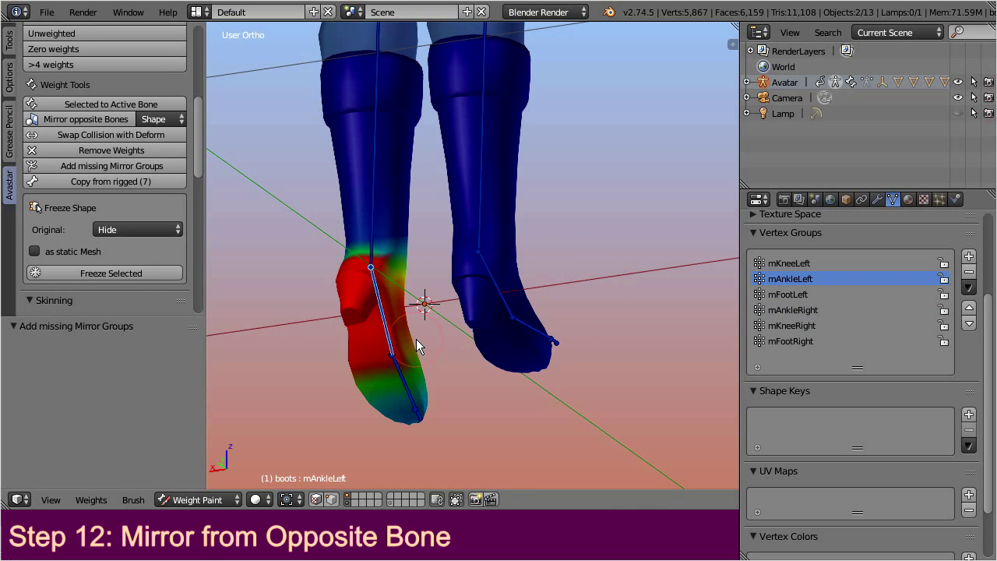
key("r")
key("x")
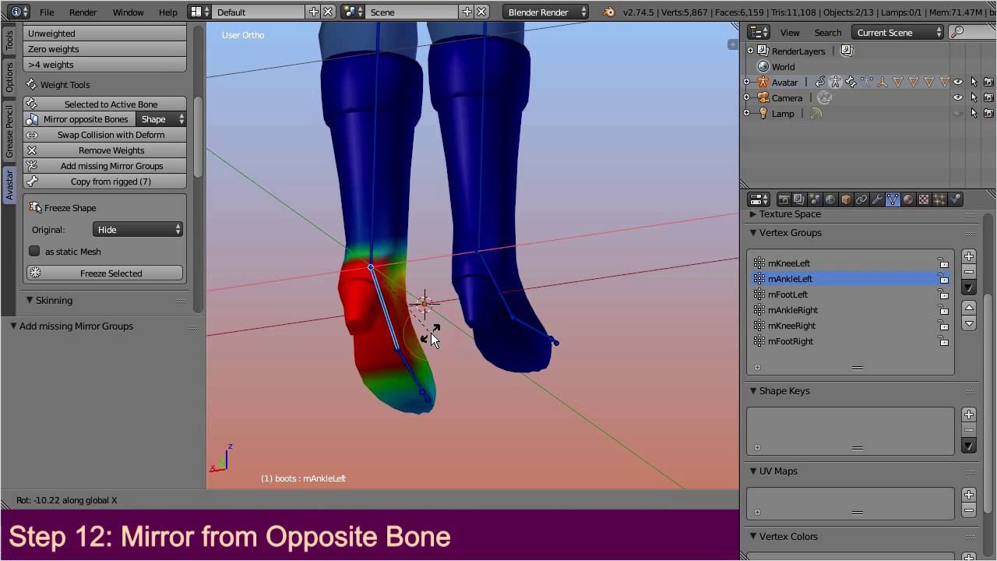
key("Escape")
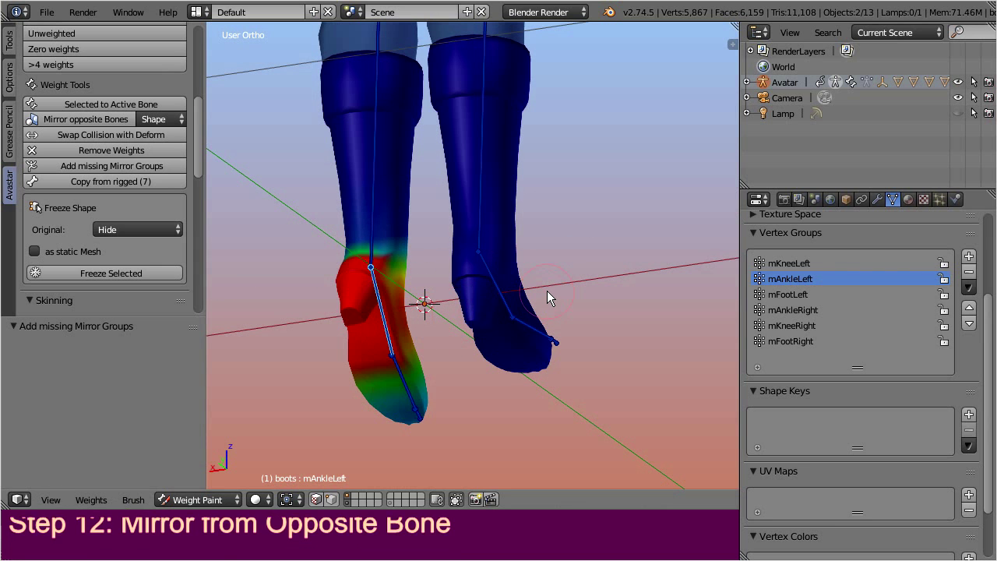
key("KP_1")
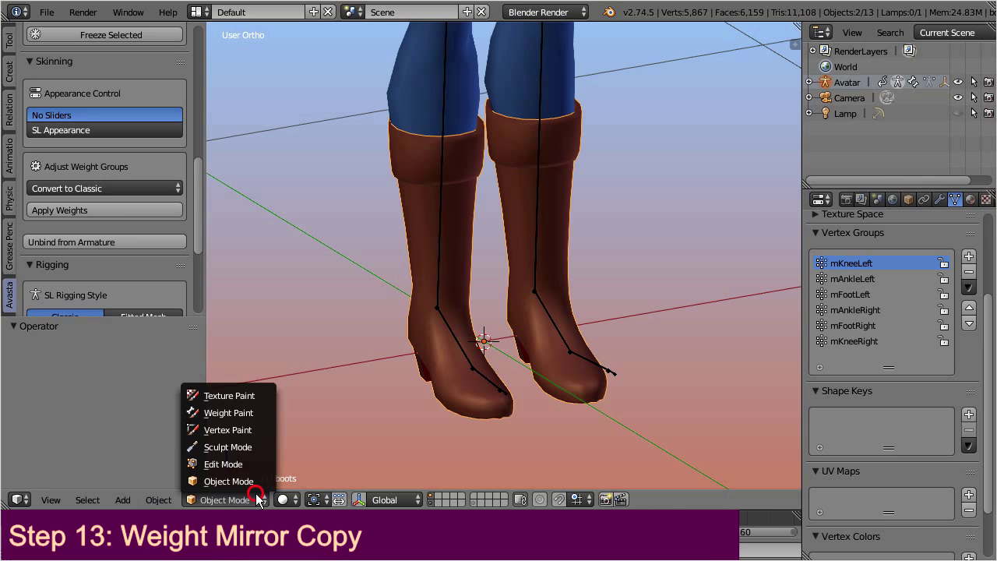
- Switch to Weight Paint and inspect the right knee, ankle, foot and toe bone weights
left_click(261, 414)
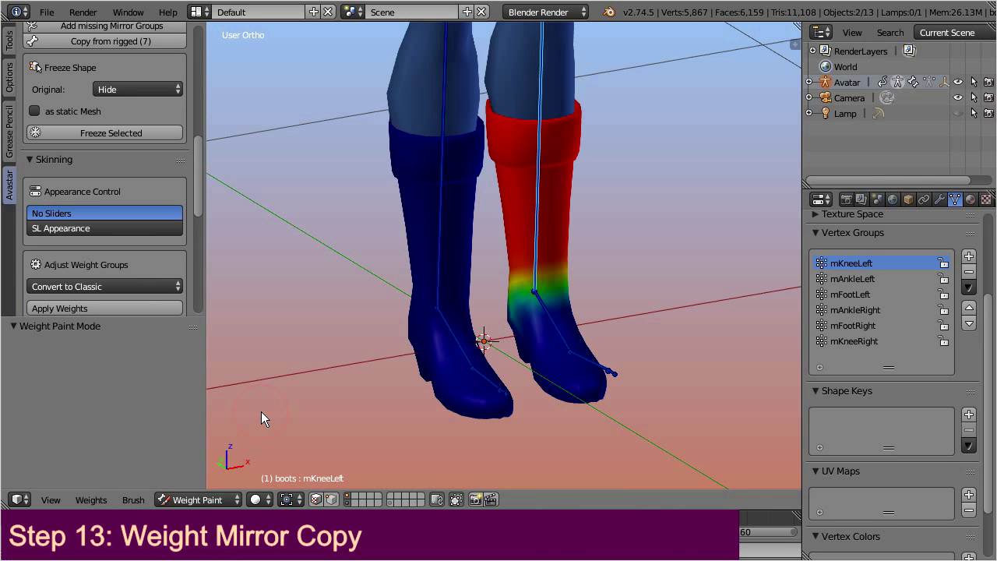
right_click(438, 200)
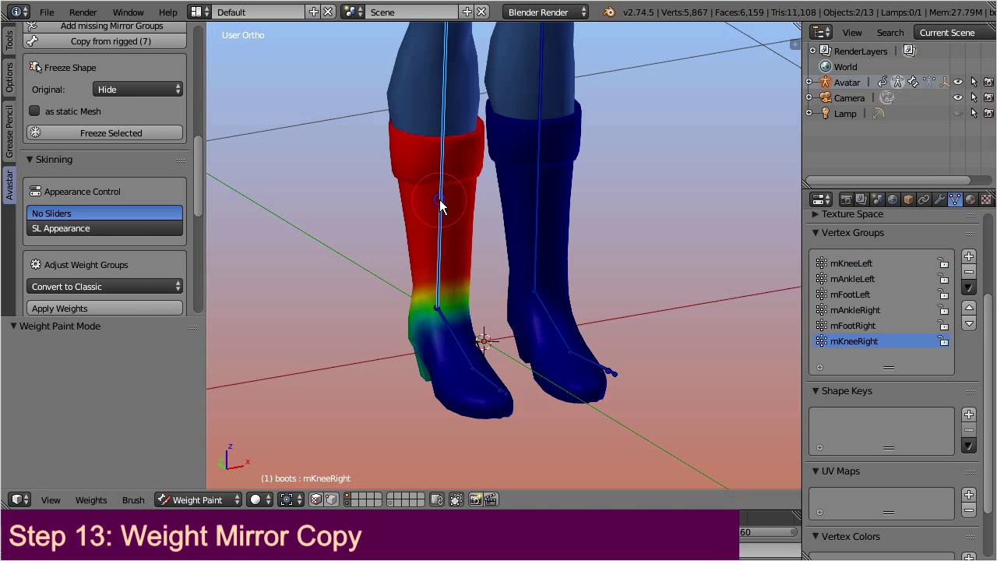
right_click(456, 341)
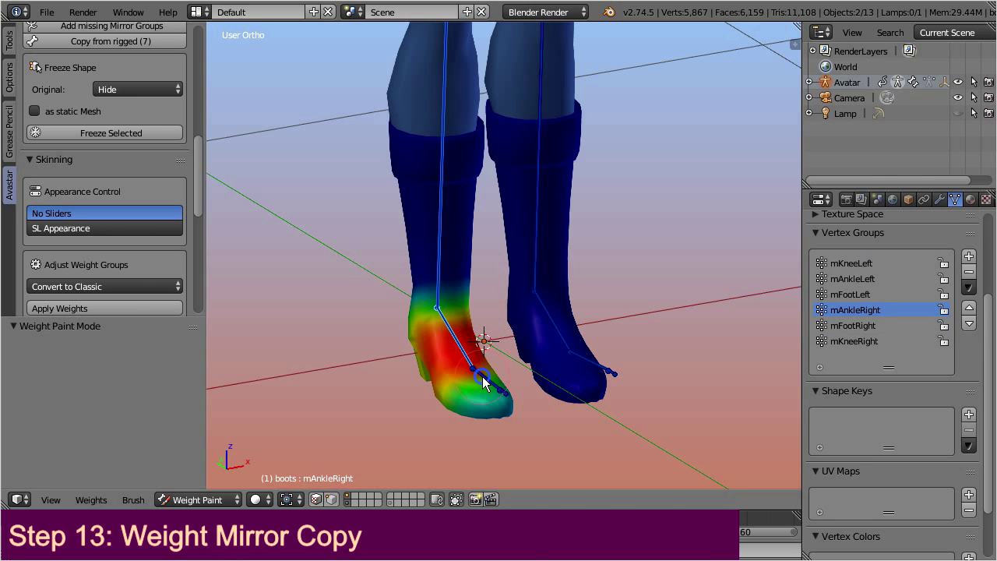
right_click(489, 380)
right_click(505, 395)
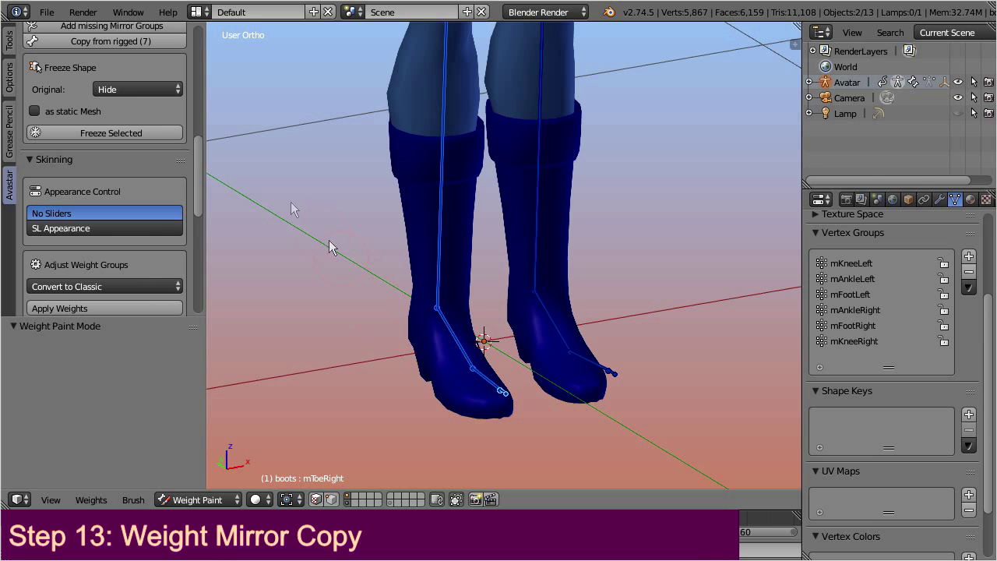
left_click_drag(197, 192, 201, 156)
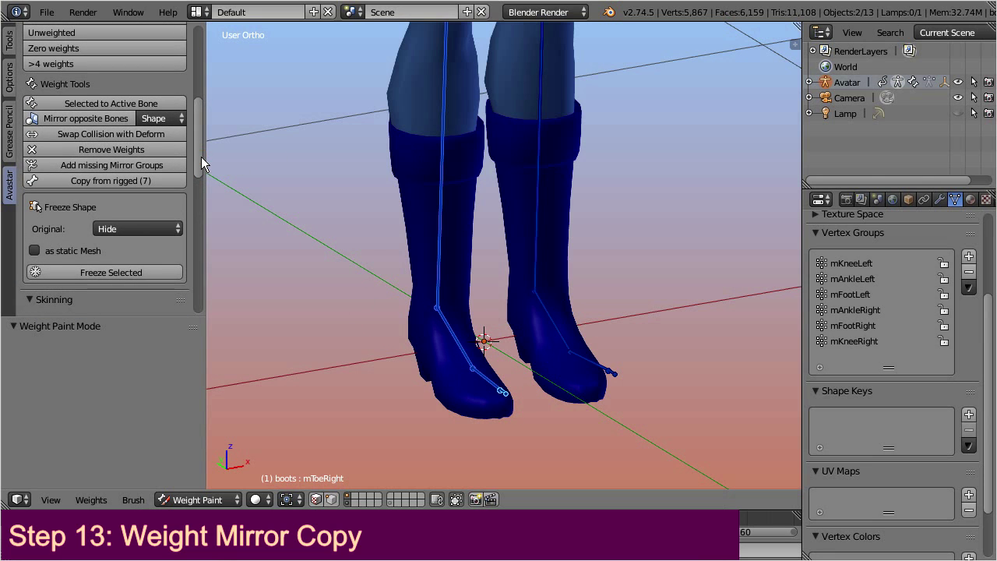
- Run Mirror opposite Bones with the Vertex algorithm to copy left weights to the right
left_click(159, 119)
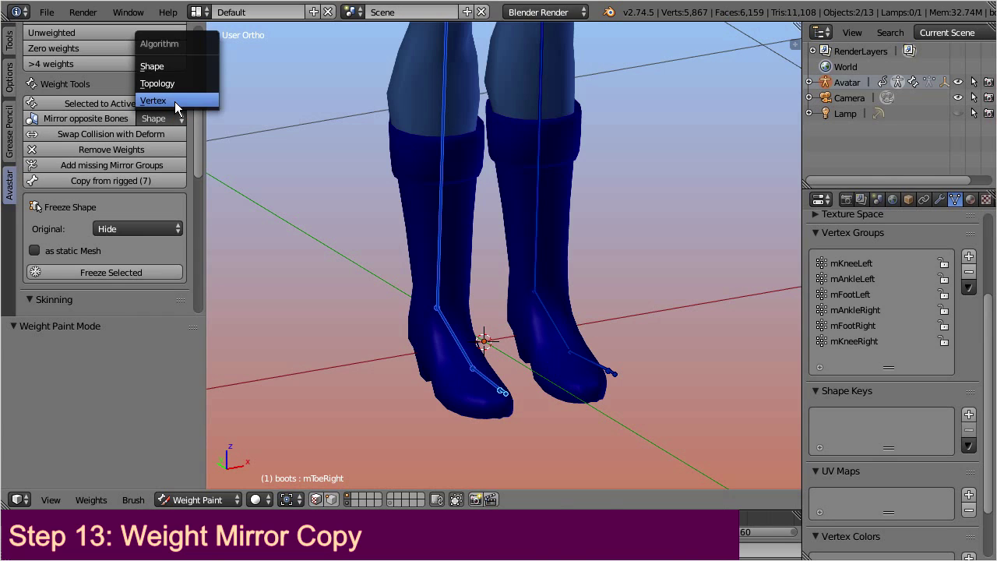
left_click(175, 101)
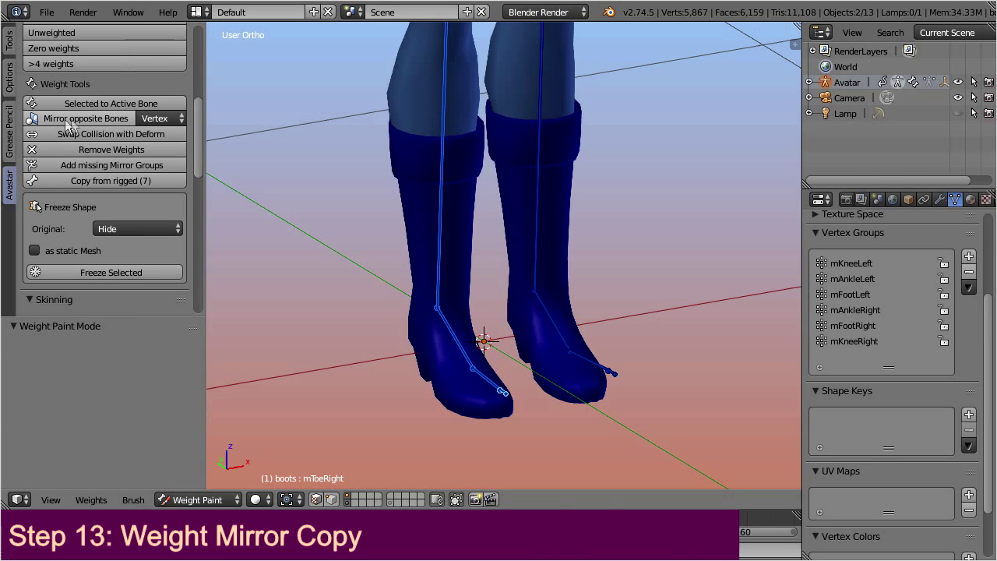
left_click(112, 119)
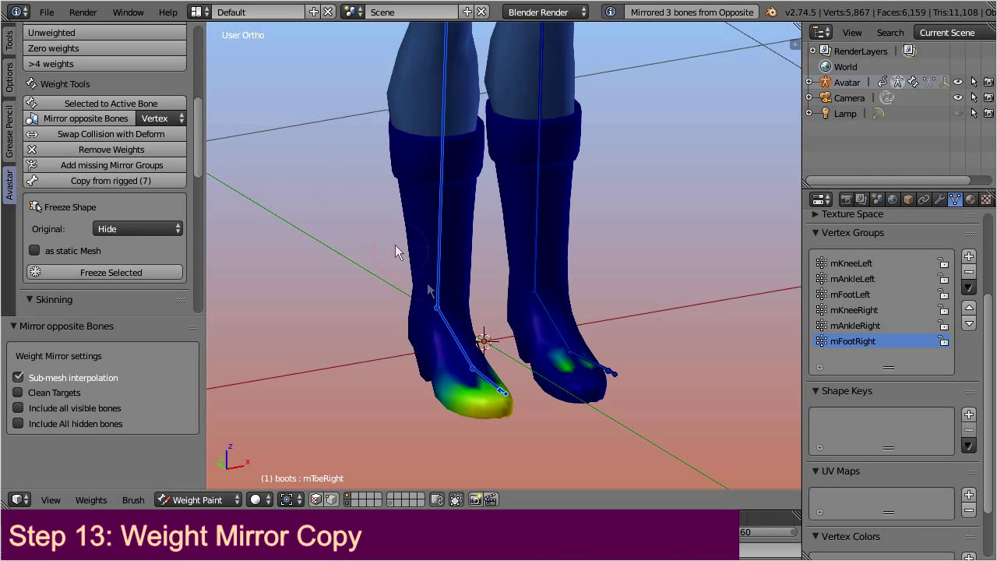
- Inspect the mirrored right ankle and knee weights on the right boot
right_click(464, 351)
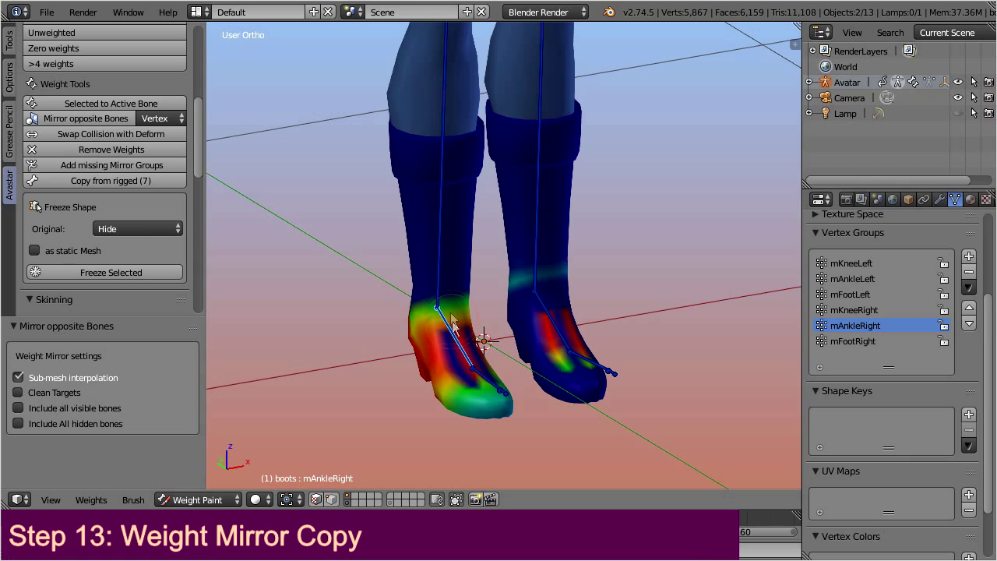
right_click(440, 260)
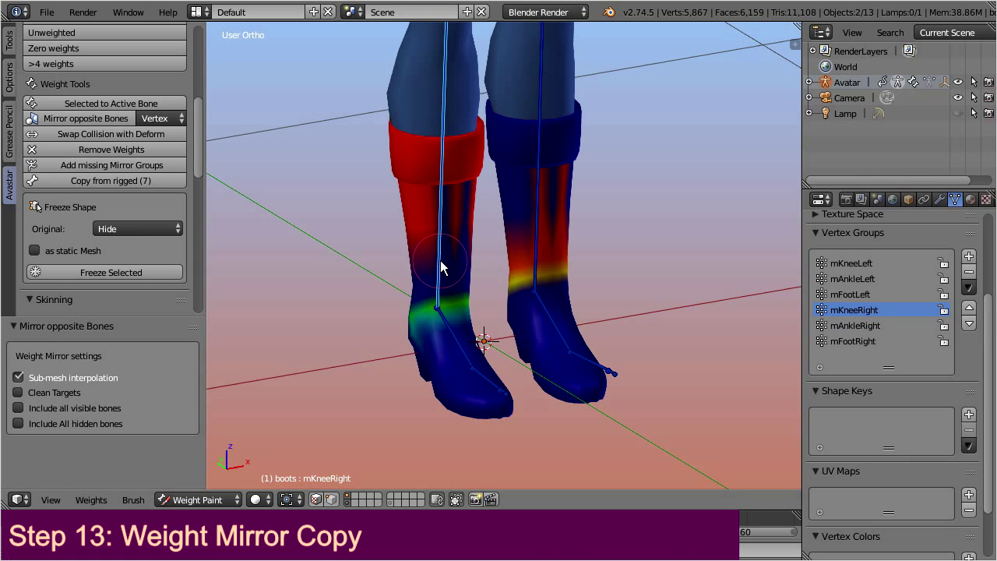
right_click(455, 338)
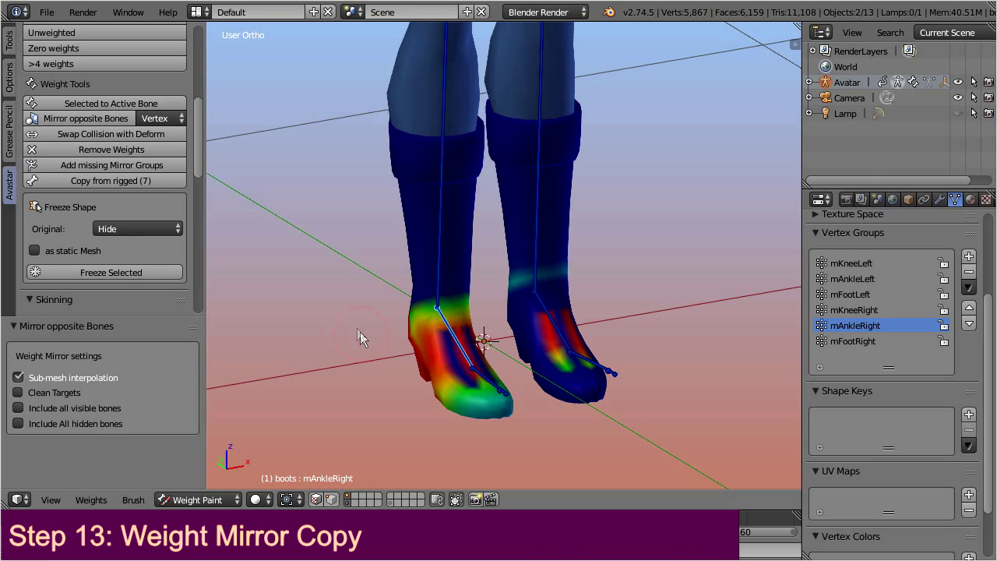
- Rerun Mirror opposite Bones with the Topology algorithm selected
left_click(181, 119)
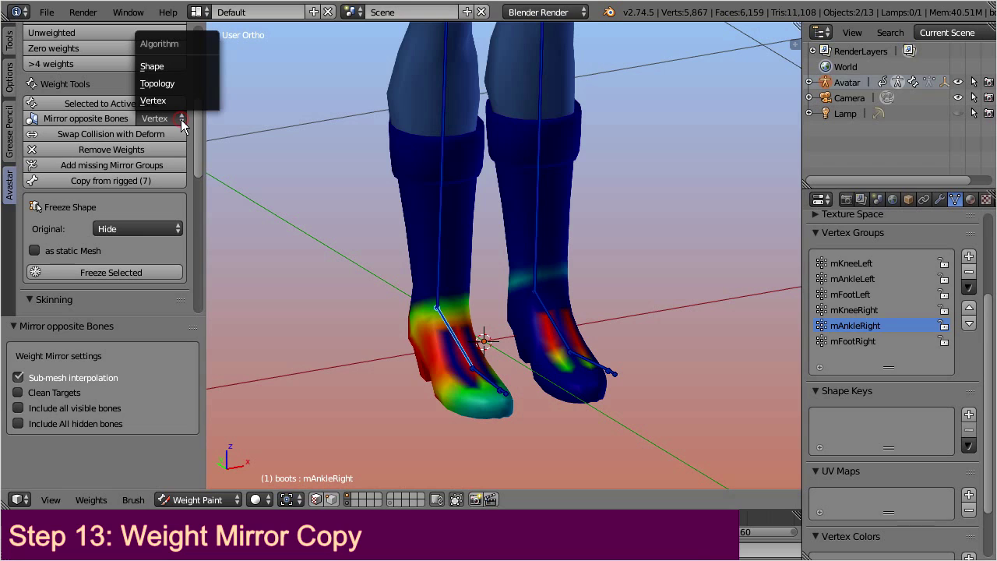
left_click(199, 82)
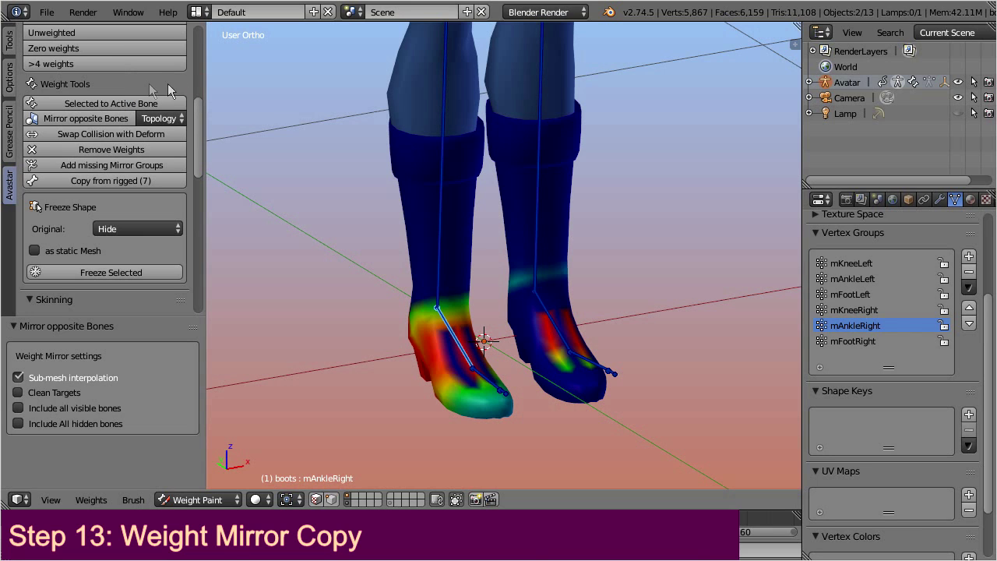
left_click(64, 121)
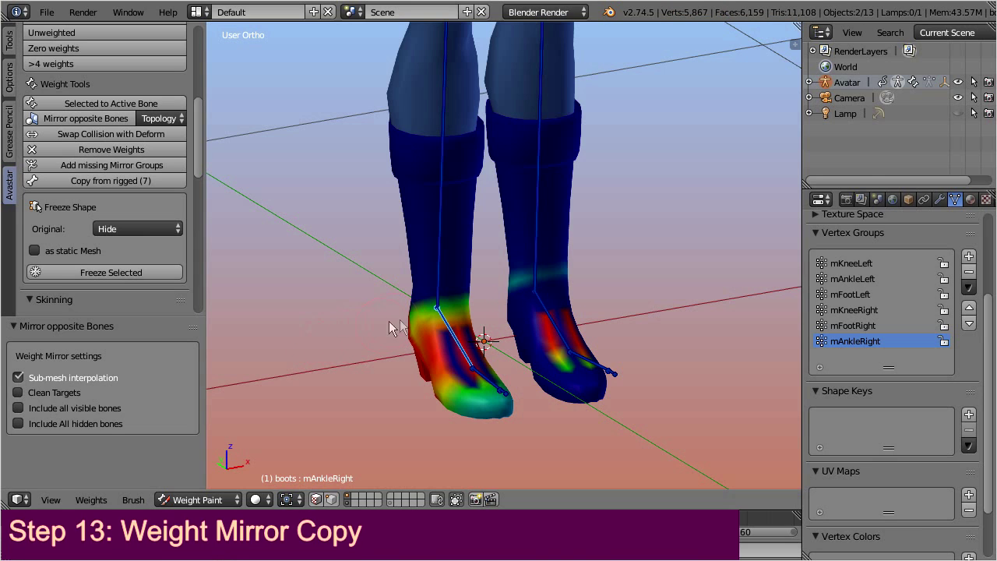
- Review the current right foot, ankle and knee weights
right_click(496, 385, "ctrl")
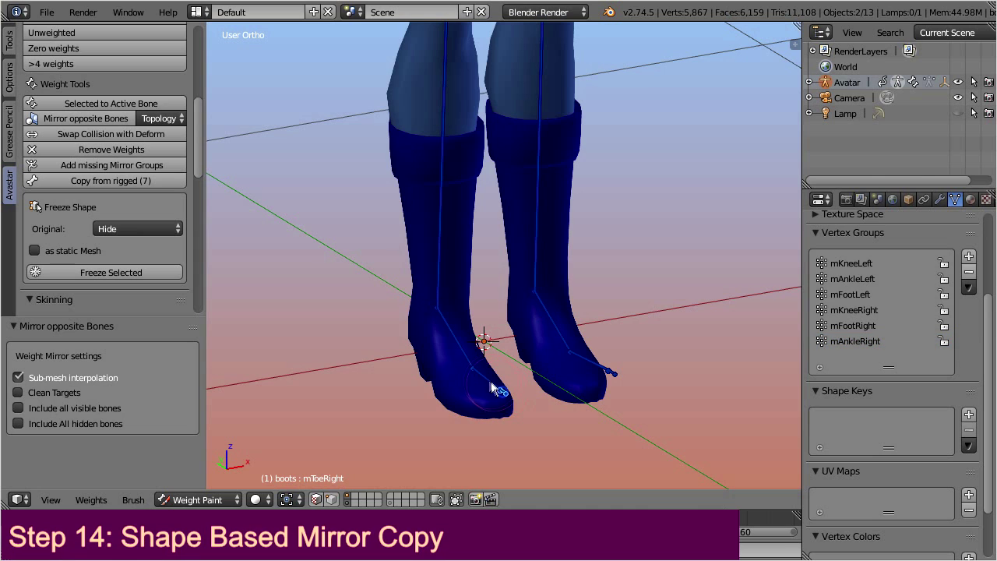
right_click(461, 351, "ctrl")
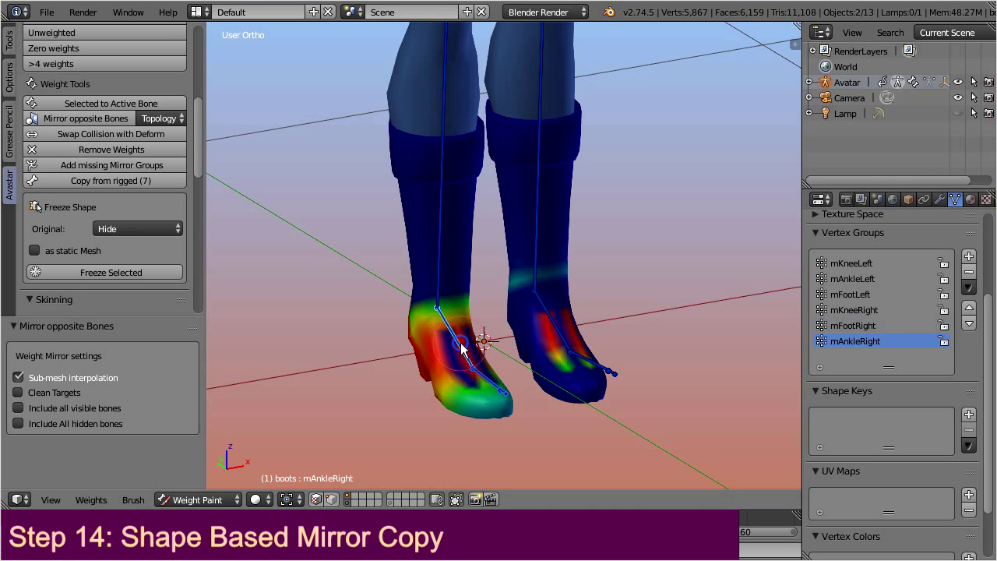
right_click(439, 269, "ctrl")
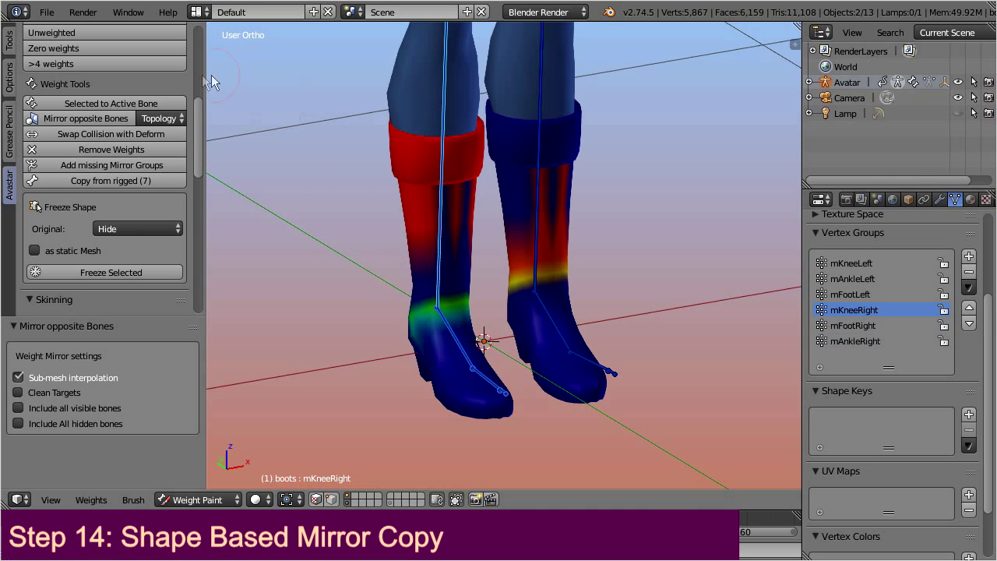
- Rerun Mirror opposite Bones with the Shape algorithm
left_click(177, 118)
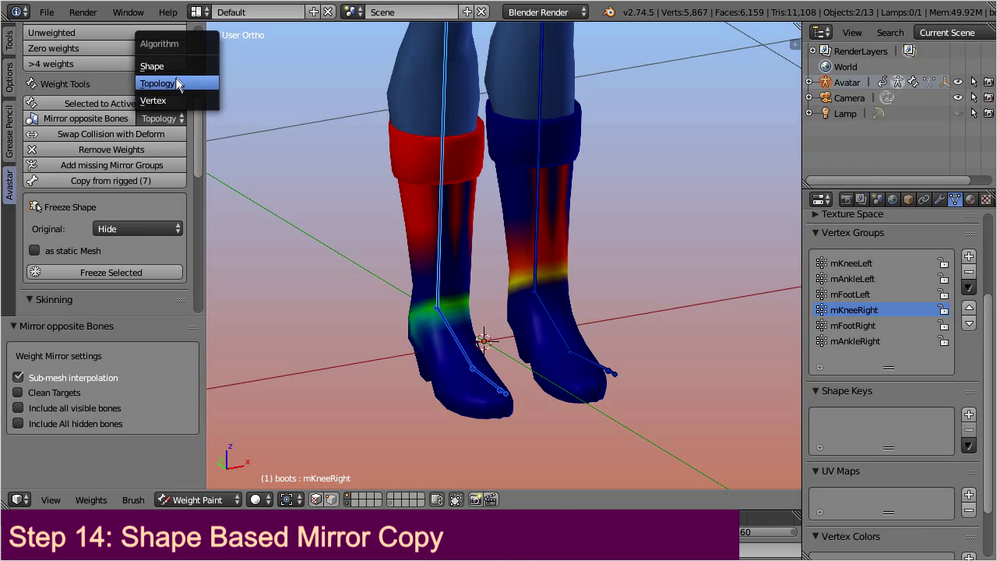
left_click(201, 68)
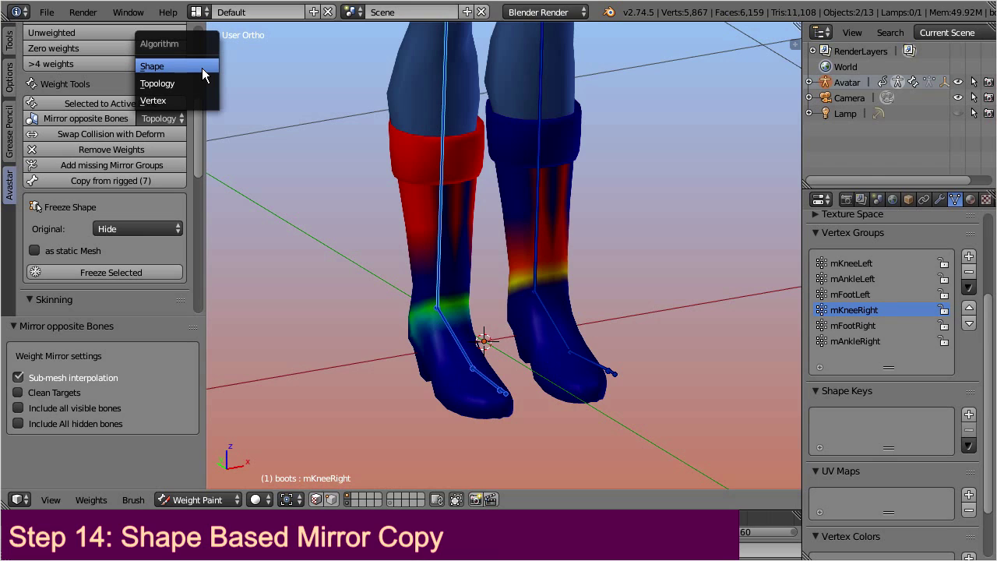
left_click(202, 68)
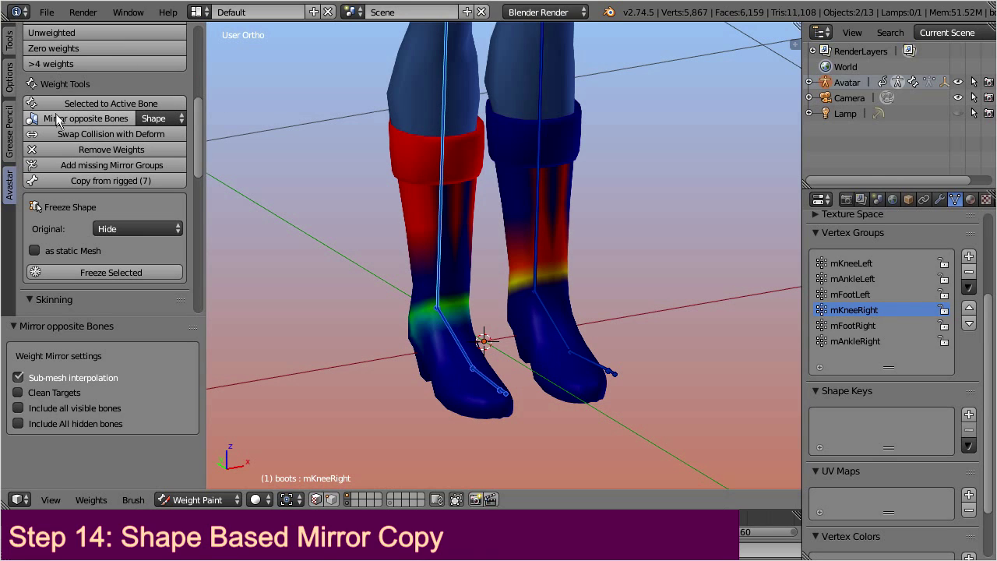
left_click(92, 119)
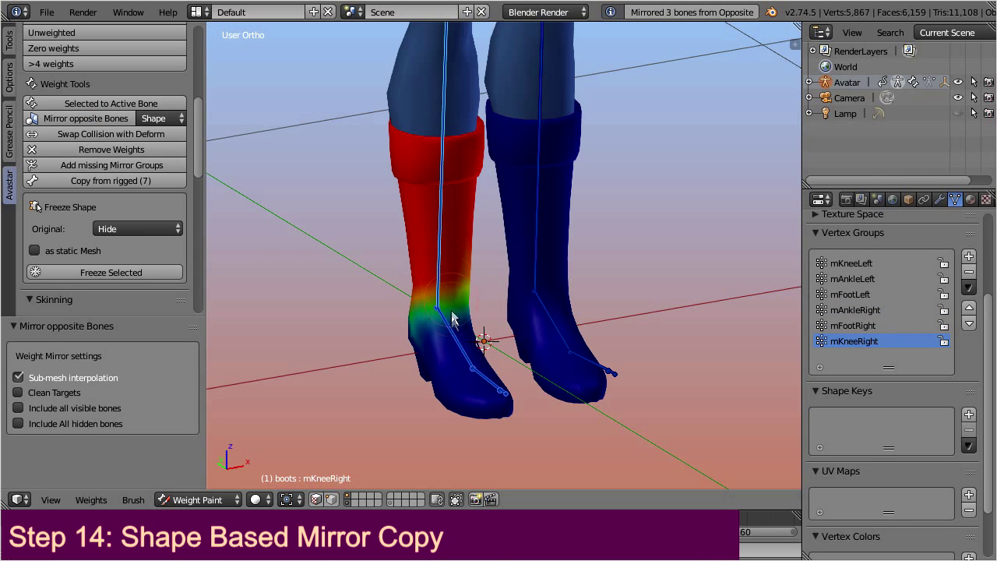
- Check the new right ankle, foot and knee weights, including the ankle from behind
right_click(457, 340)
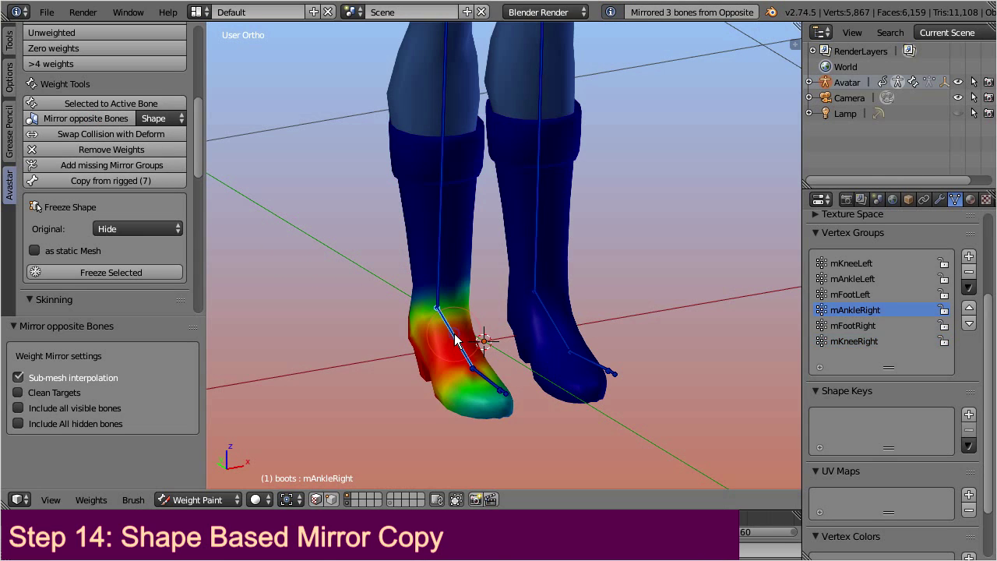
right_click(487, 388)
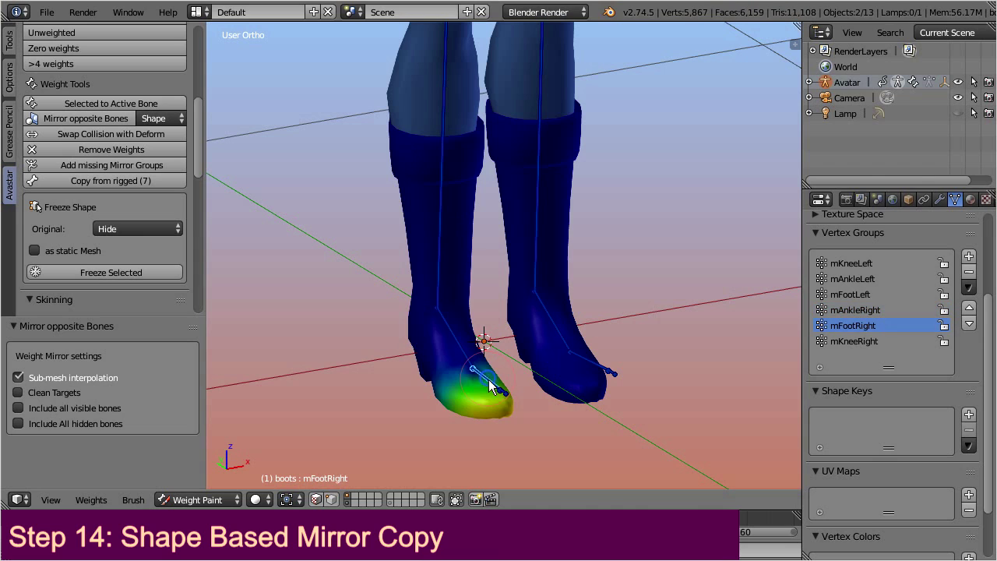
right_click(440, 223)
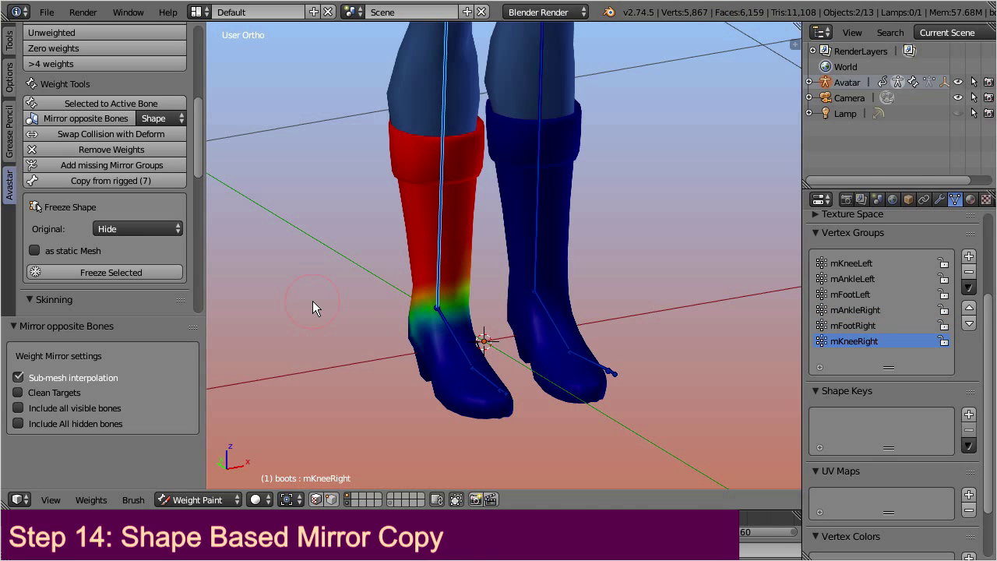
middle_click_drag(408, 300, 686, 281)
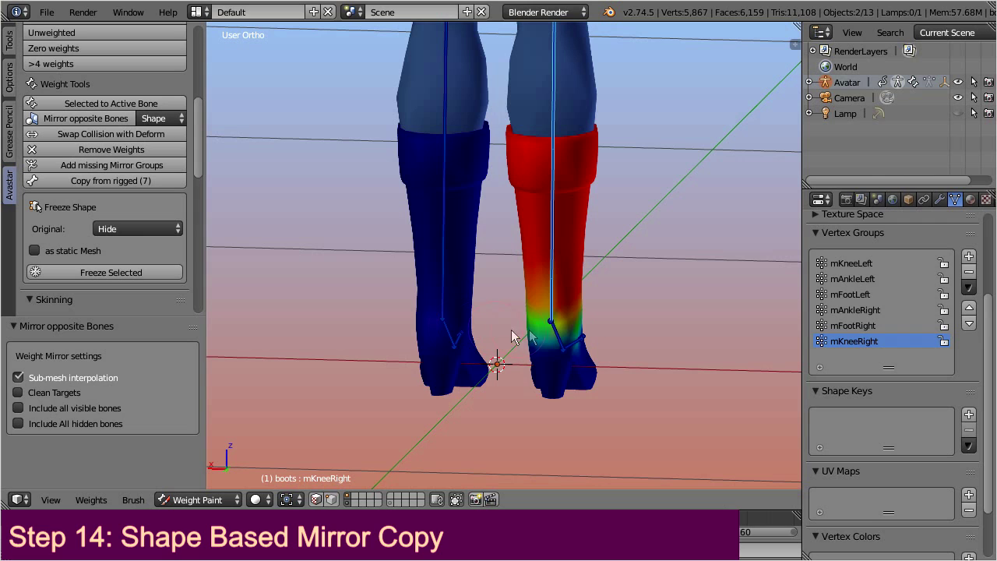
right_click(561, 332)
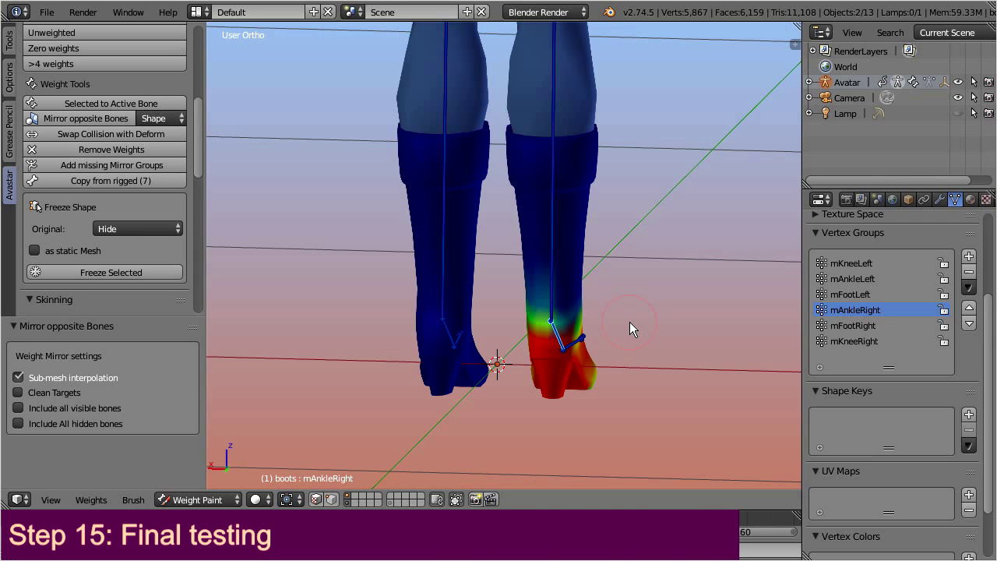
- Test-rotate the right and left ankle bones about X, cancelling each back to rest
key("r")
key("x")
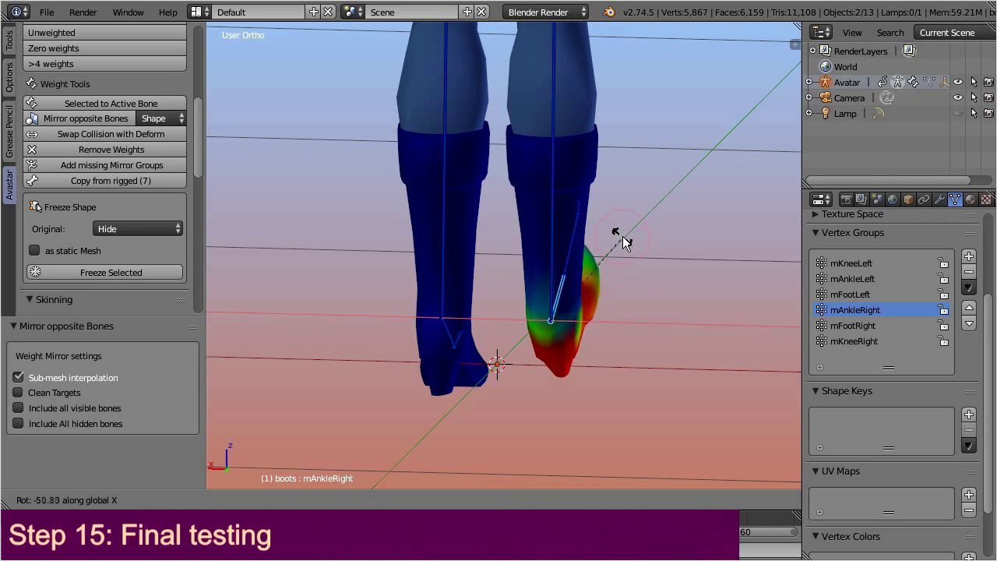
right_click(628, 393)
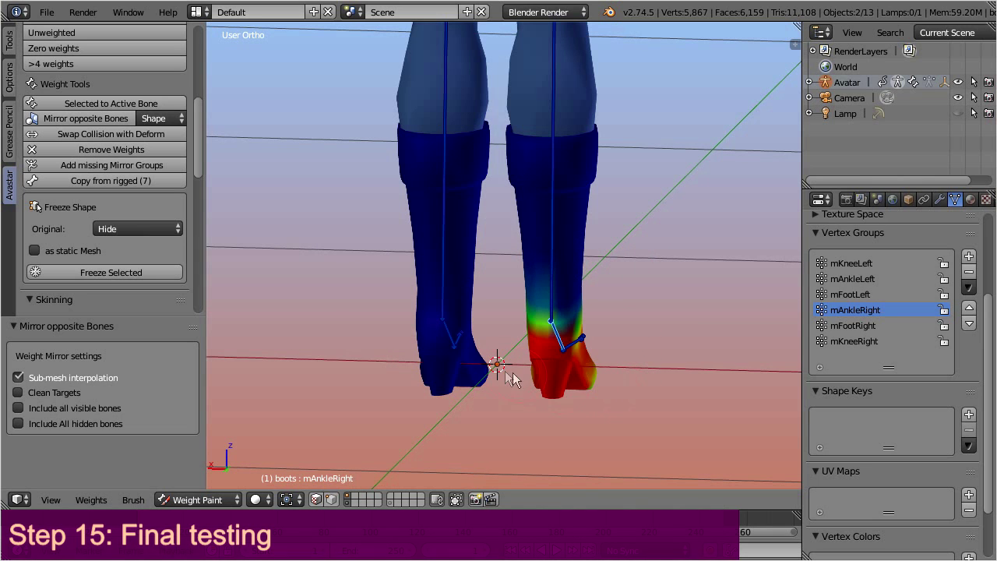
right_click(448, 339)
key("r")
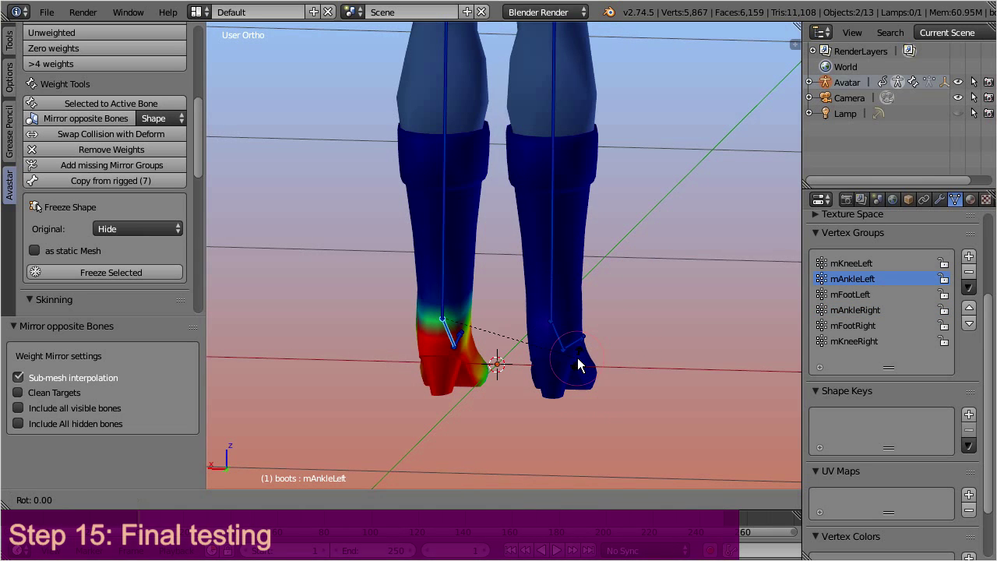
key("x")
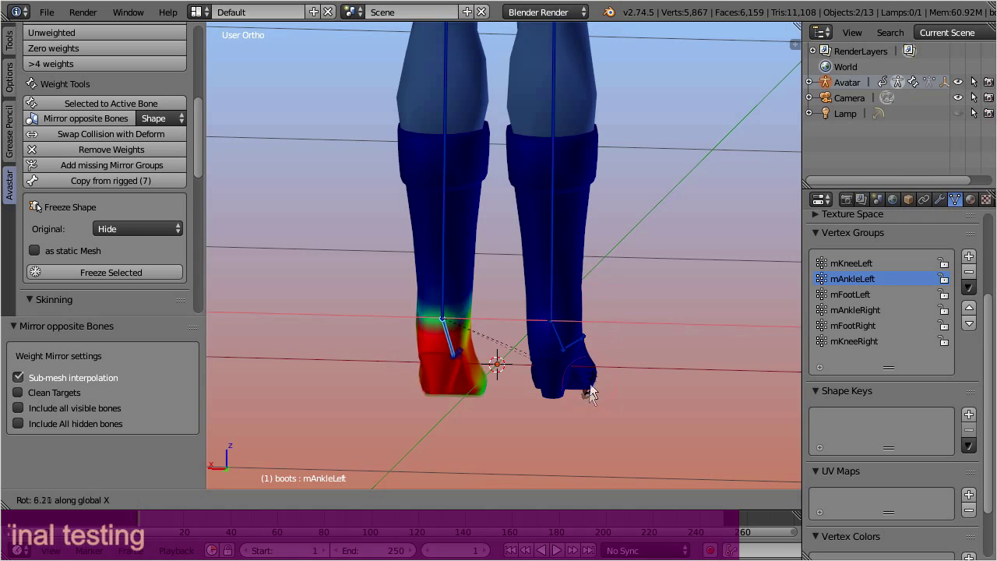
right_click(595, 285)
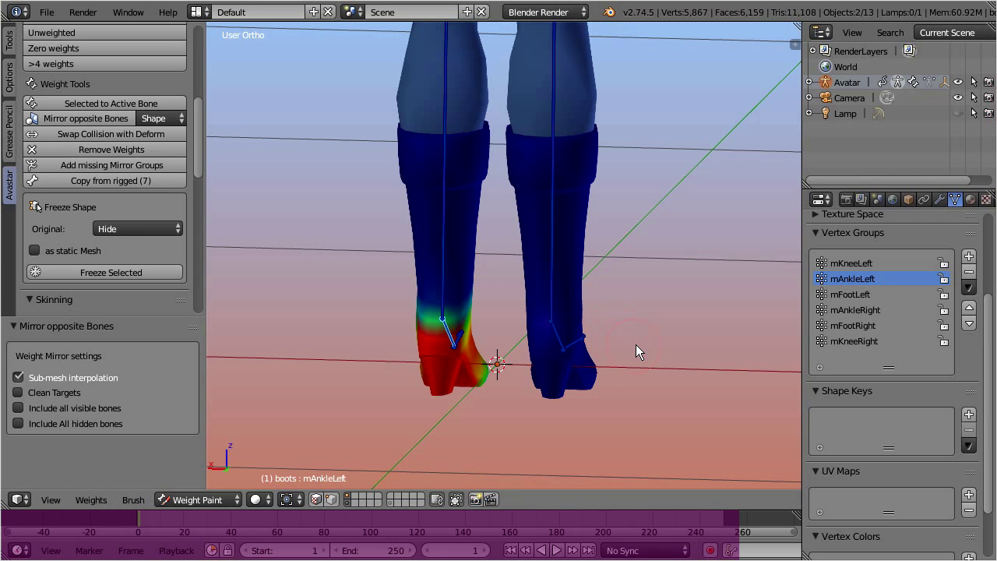
- Turn the left ankle about Z, then select the right ankle and view from the front
key("r")
key("z")
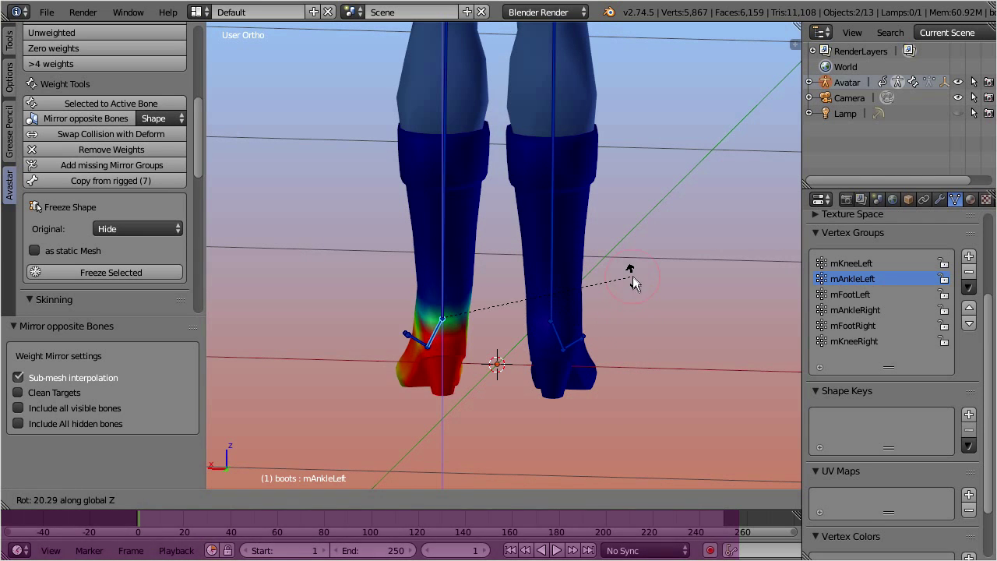
left_click(627, 406)
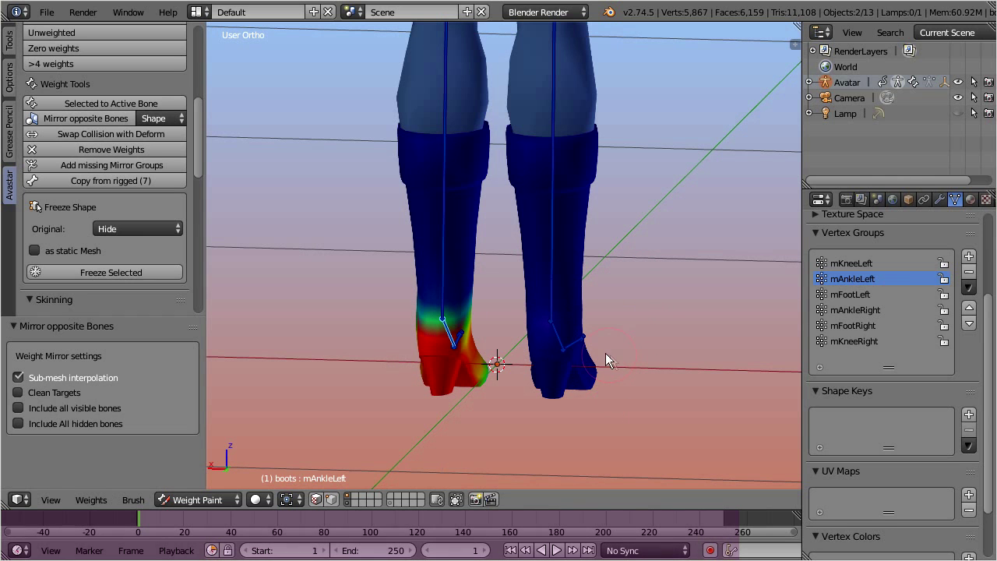
right_click(559, 337)
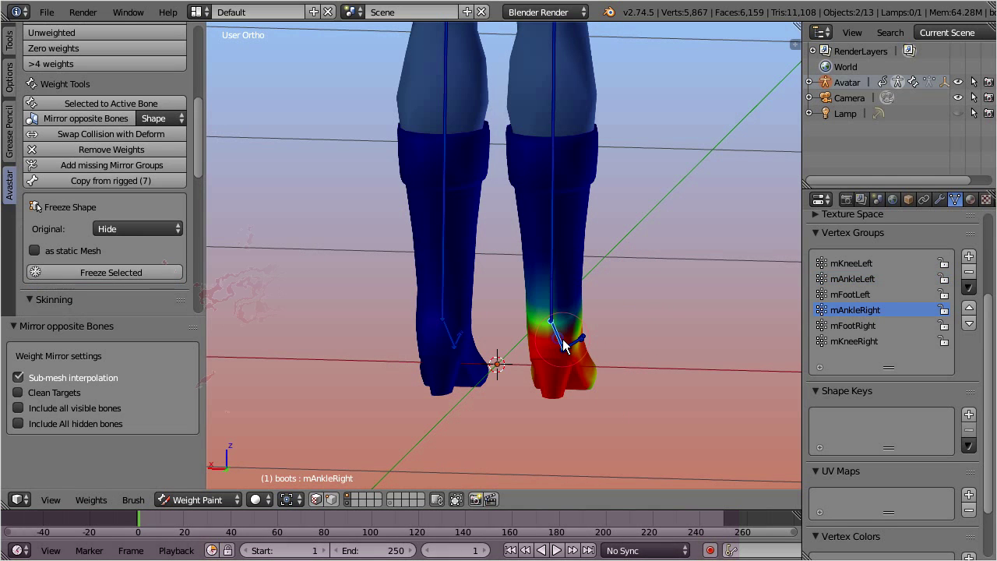
key("KP_1")
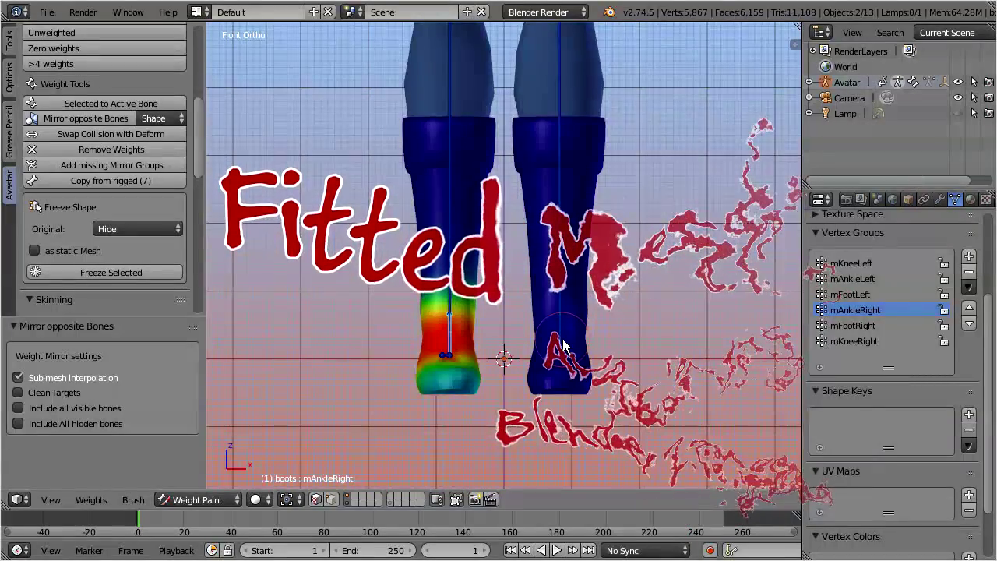
key("KP_8")
key("KP_2")
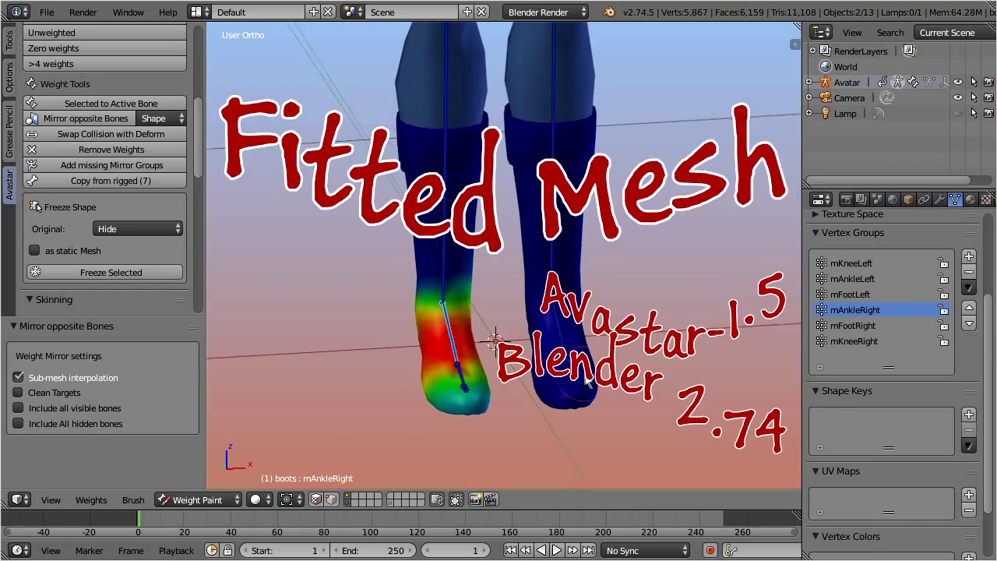
middle_click_drag(569, 363, 700, 301)
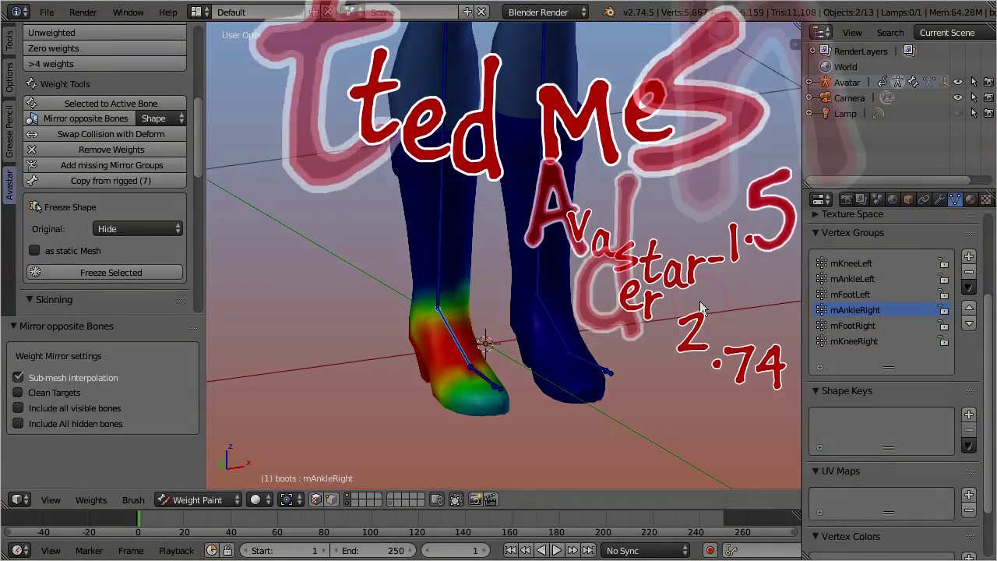